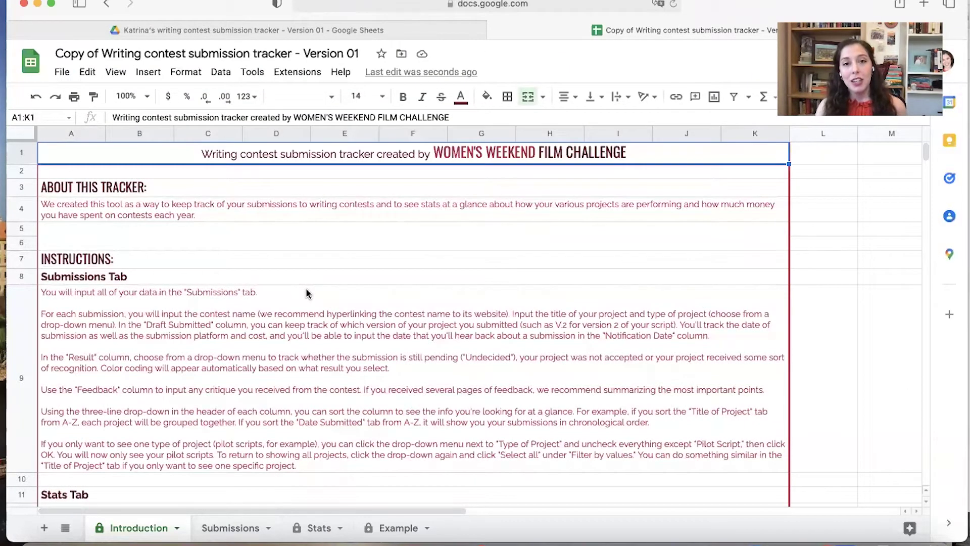
Rename the copied spreadsheet to the owner's name followed by "writing contest submission tracker - Version 01".
left_click(92, 58)
left_click_drag(112, 54, 36, 58)
type("Katrina M")
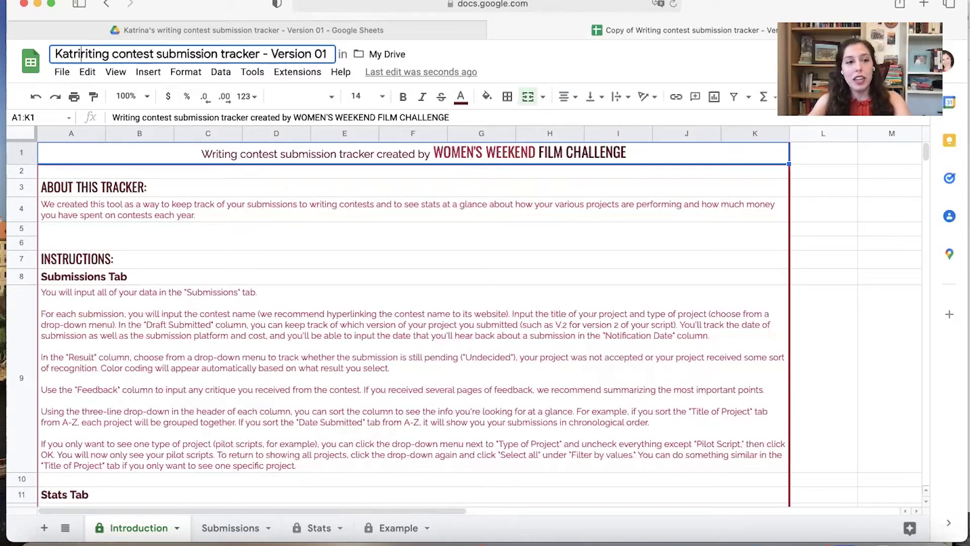
type(" w")
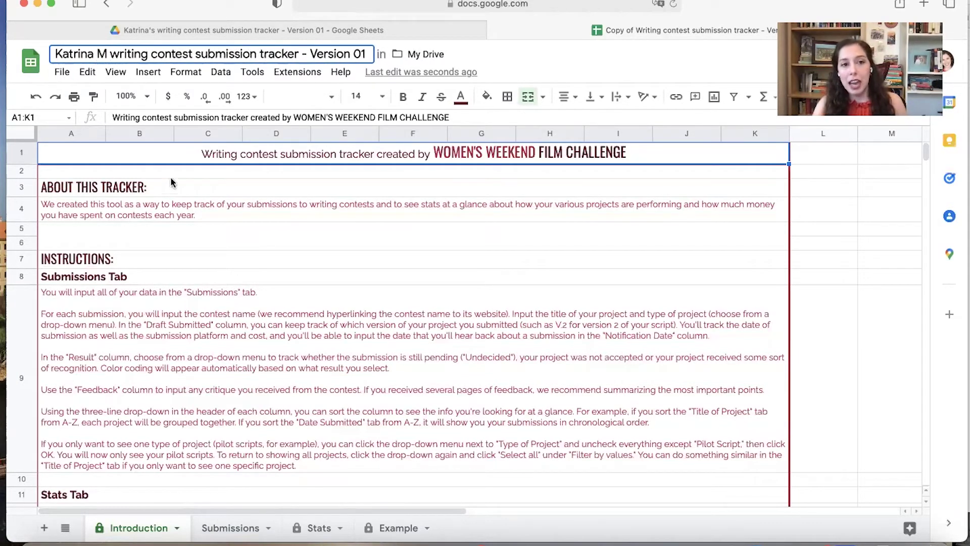
left_click(343, 260)
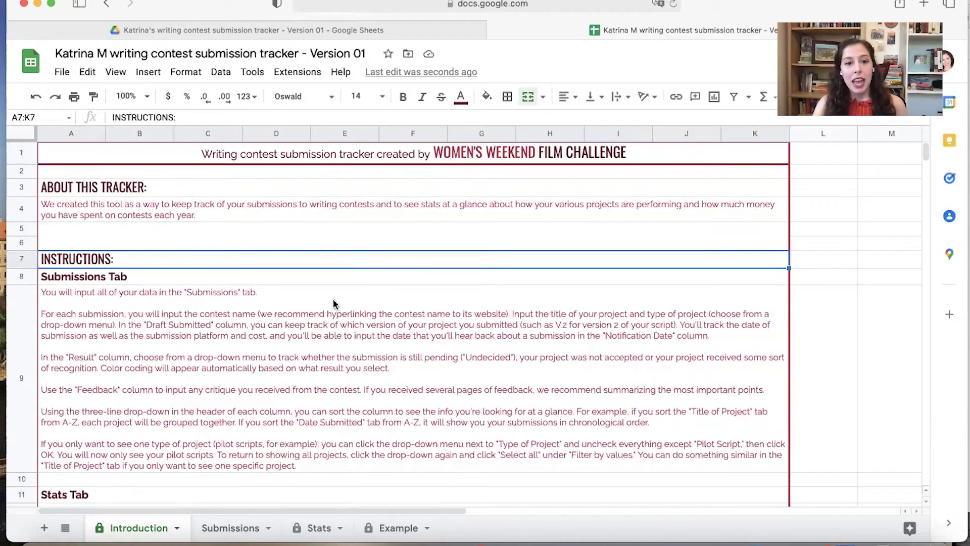
Skim the Introduction instructions and examine the example contest entry in row 2 of the Submissions sheet.
scroll(334, 300, "down", 7)
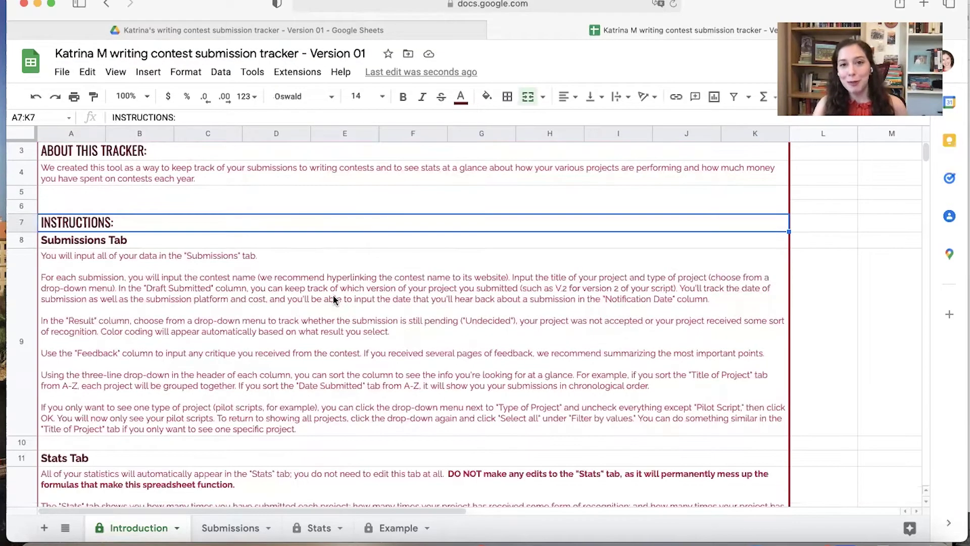
scroll(333, 300, "up", 5)
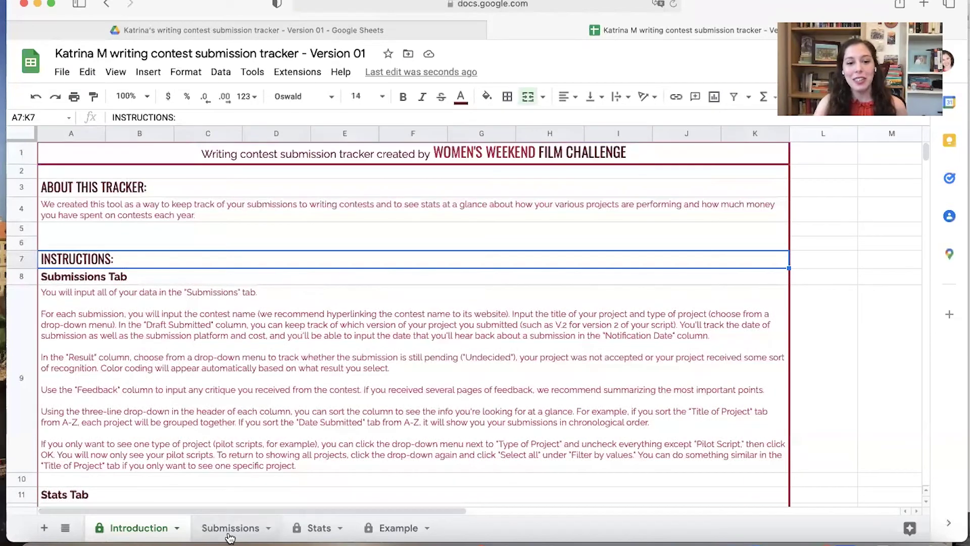
left_click(230, 528)
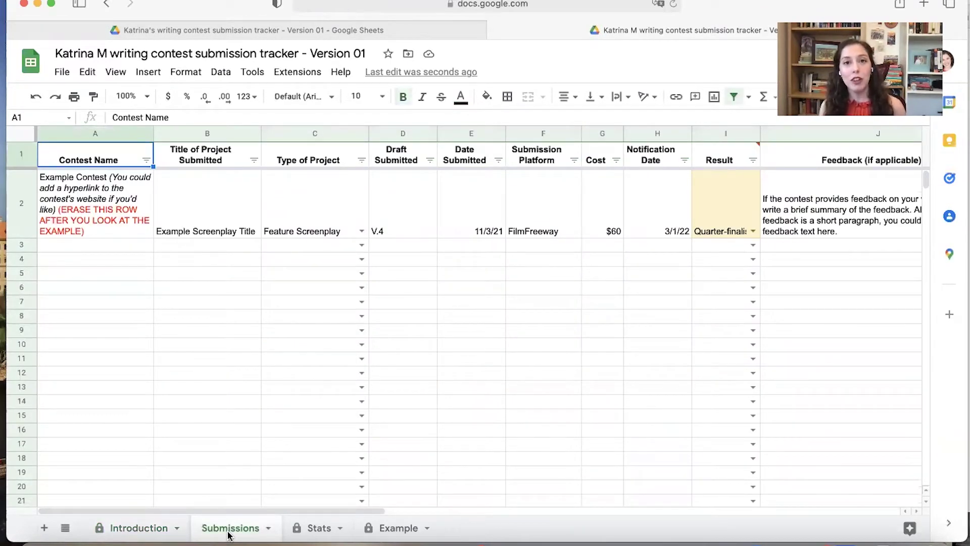
left_click(89, 242)
left_click(98, 221)
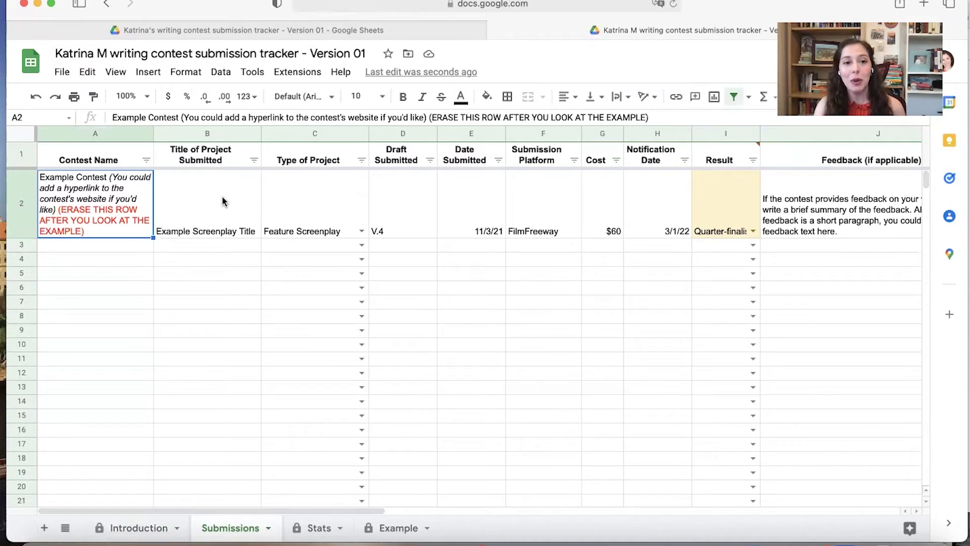
Choose Feature Screenplay as the example entry's project type and inspect its draft, date submitted, cost and notification date.
left_click(361, 232)
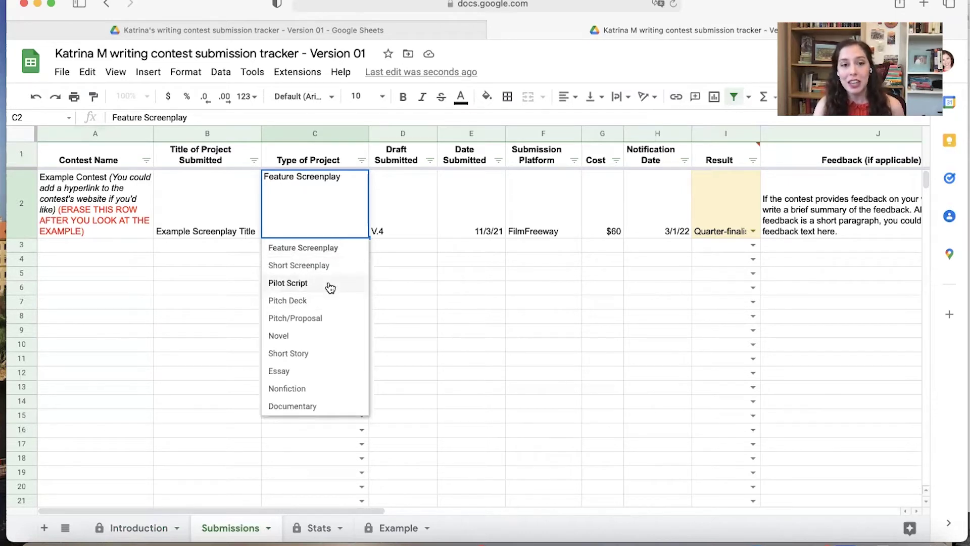
left_click(326, 250)
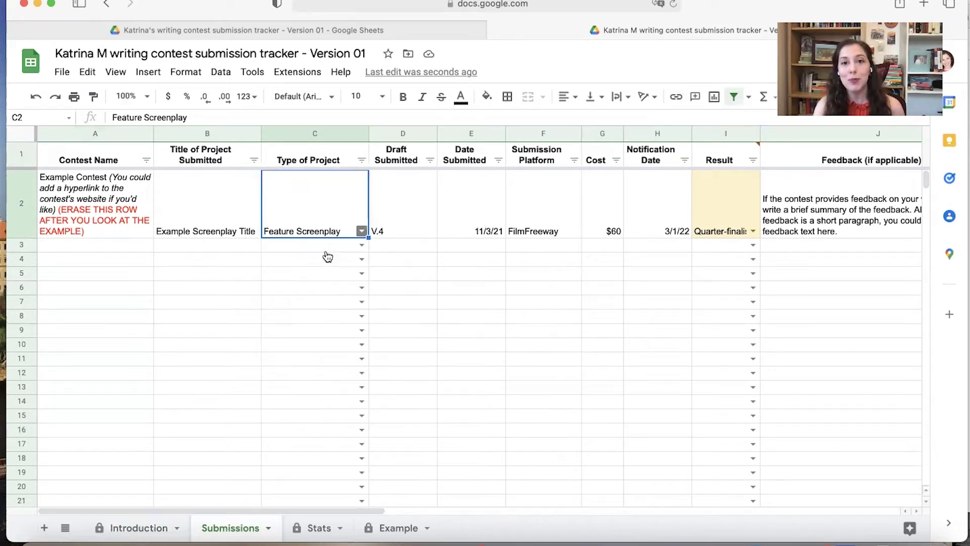
left_click(410, 228)
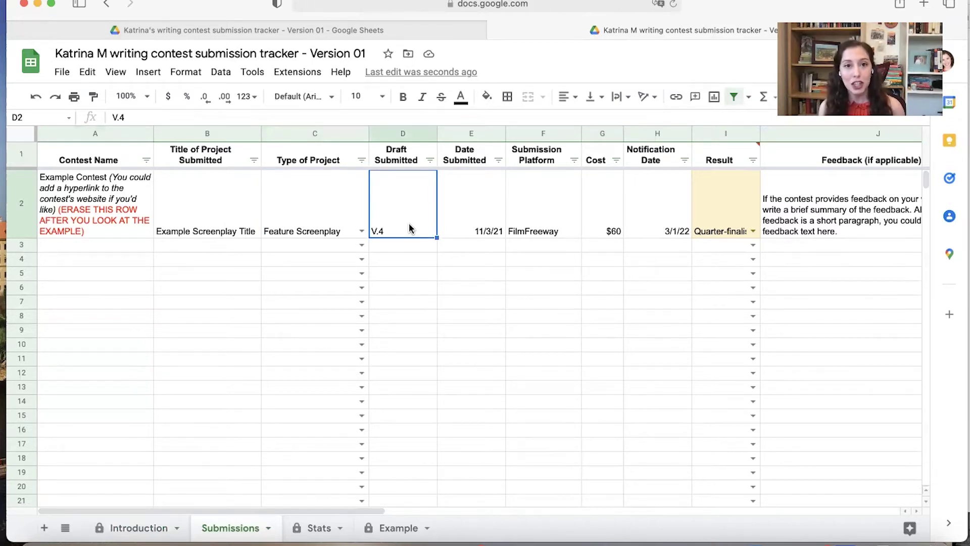
left_click(469, 220)
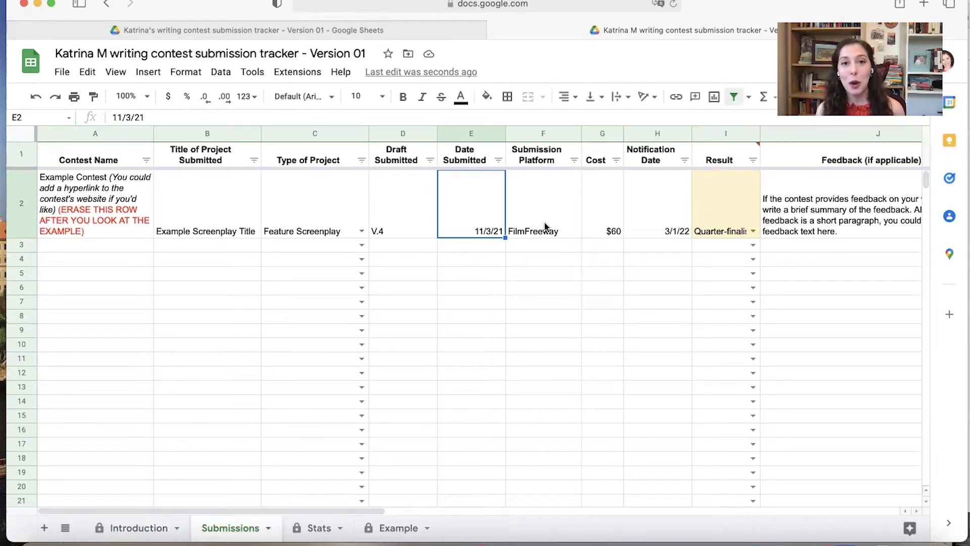
left_click(602, 220)
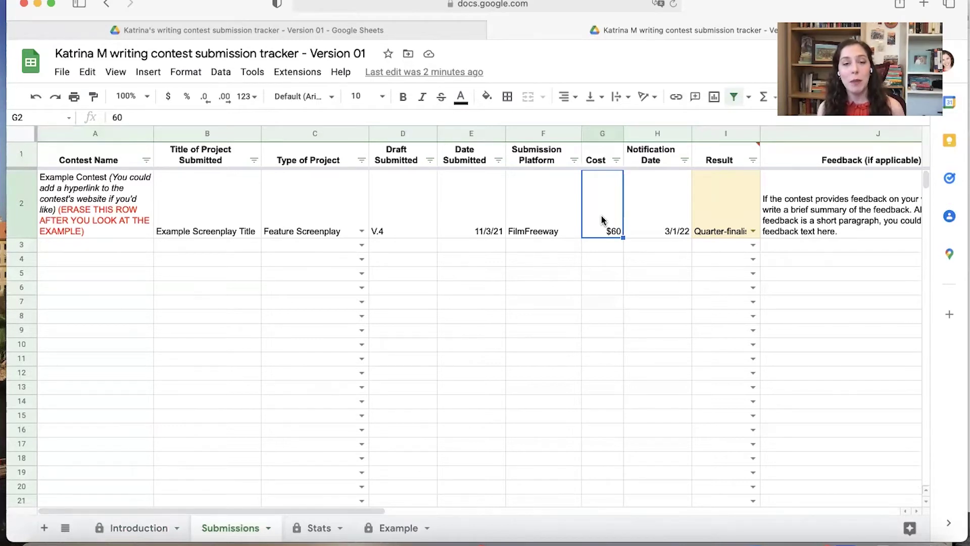
left_click(656, 209)
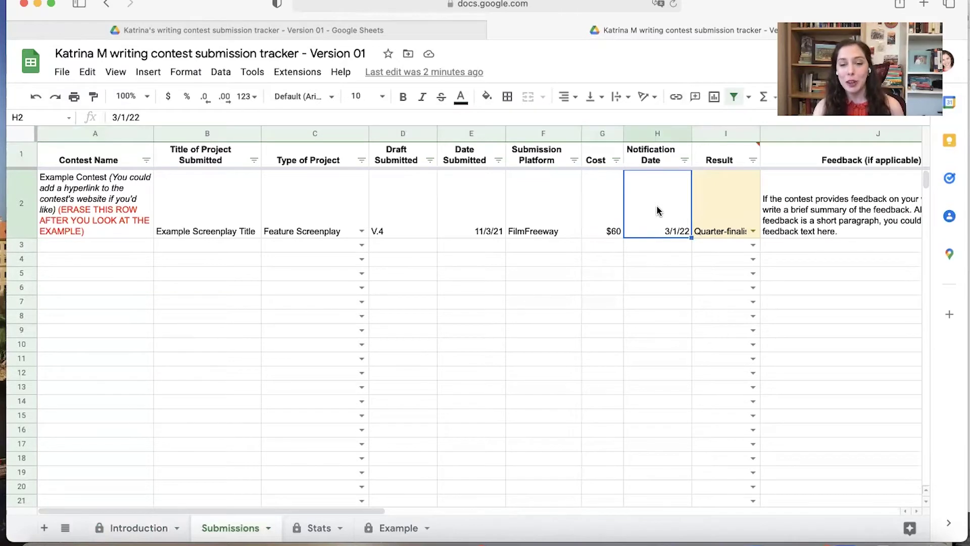
Set the example entry's Result to Undecided and change it to Fellow, finishing on its Feedback cell.
left_click(752, 232)
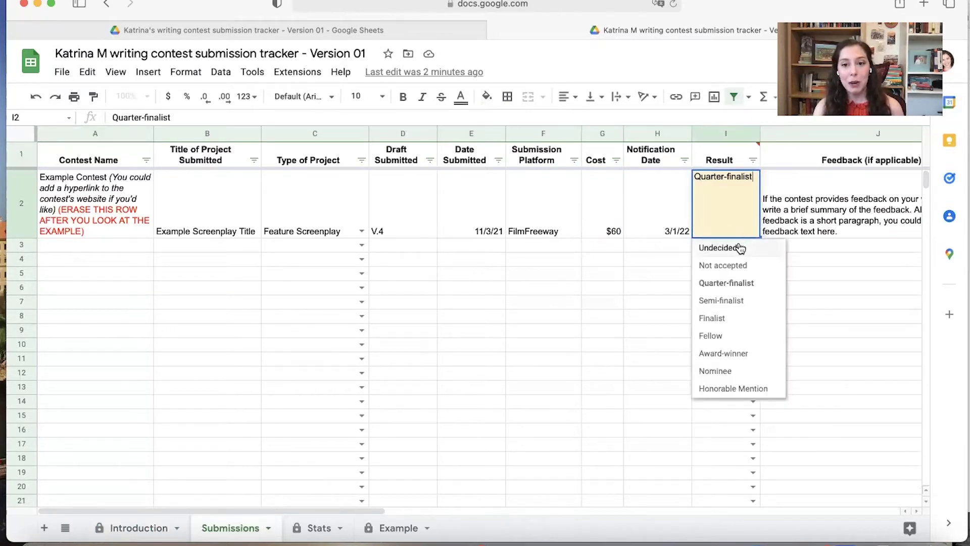
left_click(740, 249)
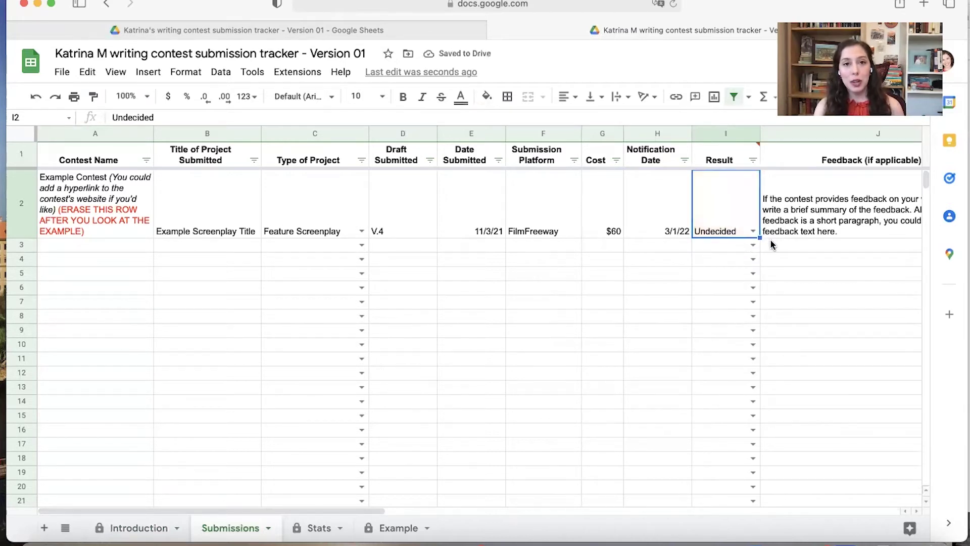
left_click(753, 232)
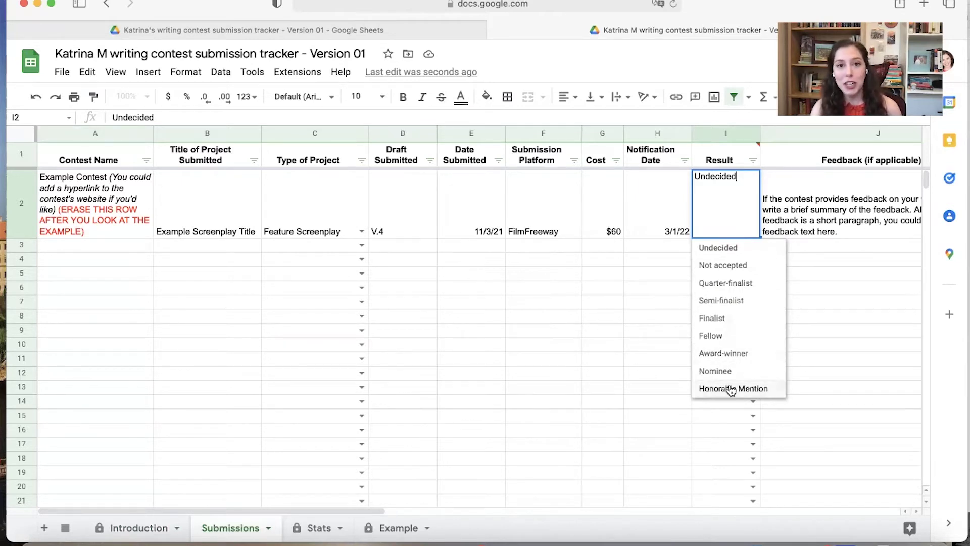
left_click(730, 336)
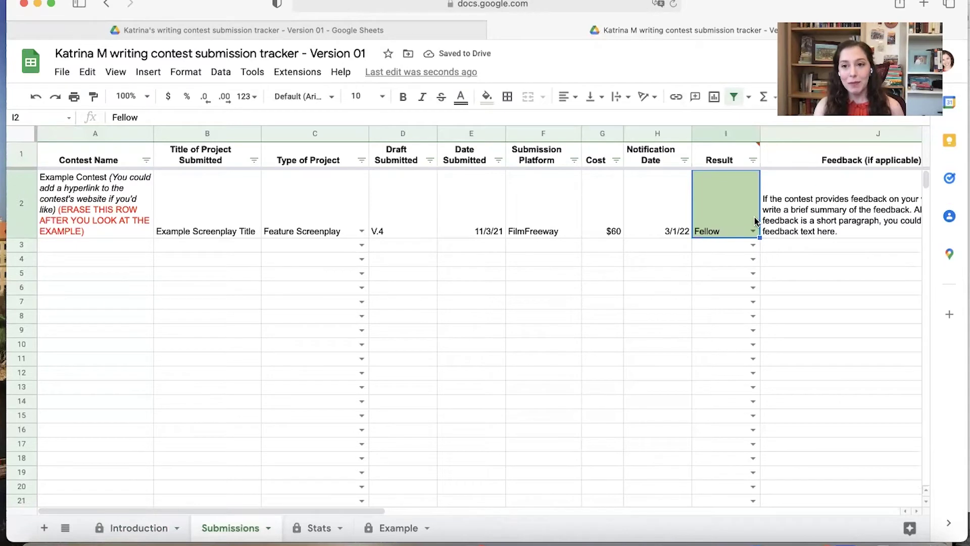
left_click(807, 214)
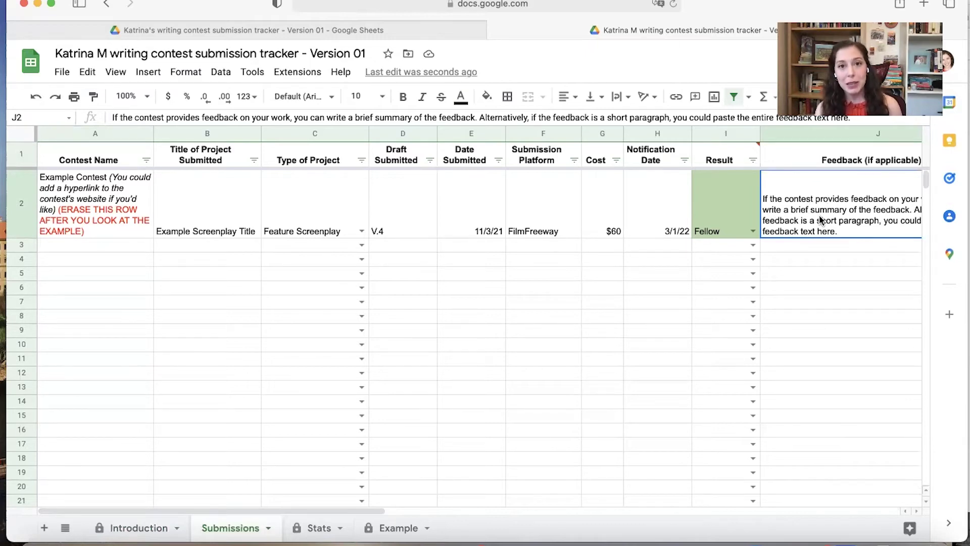
View the Stats sheet's statistics and the sample submissions table on the Example sheet.
left_click(315, 530)
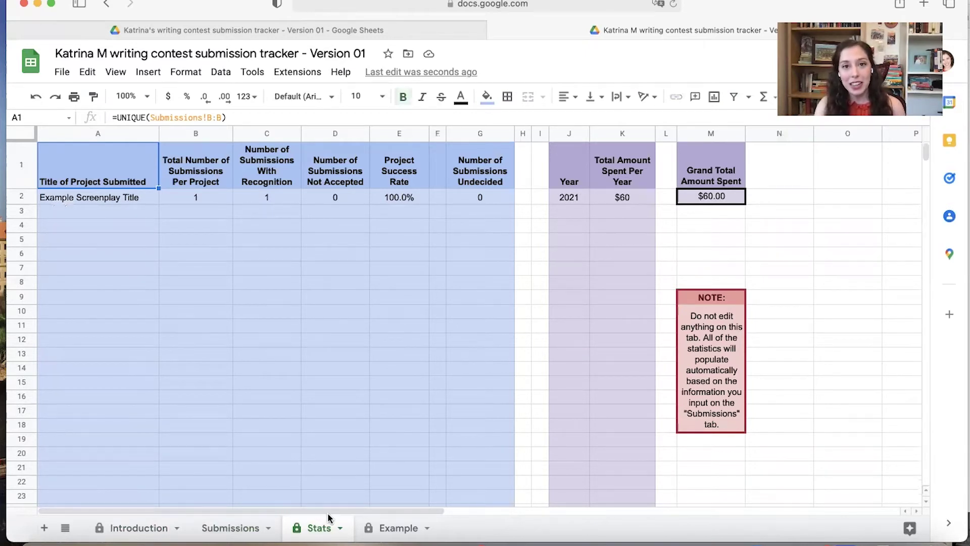
left_click(384, 529)
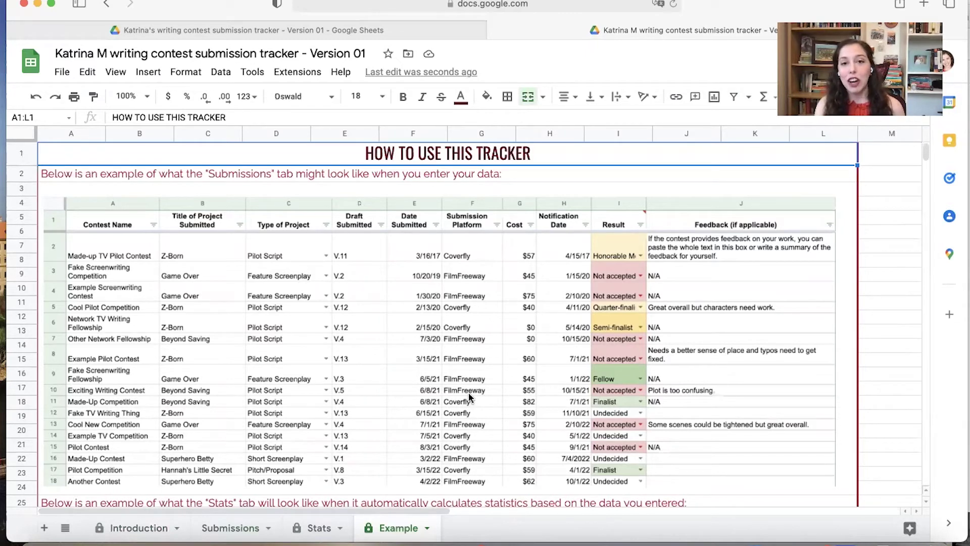
scroll(469, 398, "down", 2)
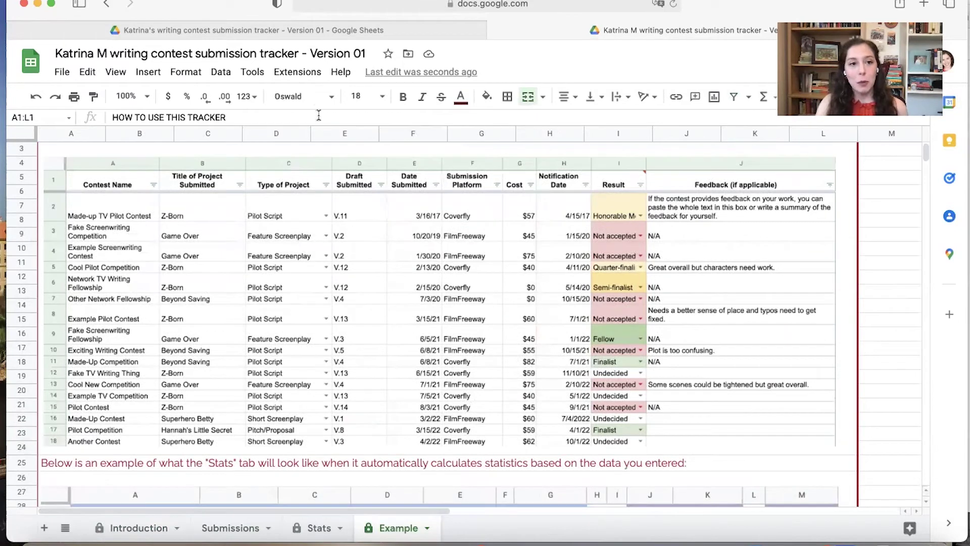
Switch to the filled-in submission tracker spreadsheet and filter Type of Project to show only Pilot Script entries.
left_click(300, 28)
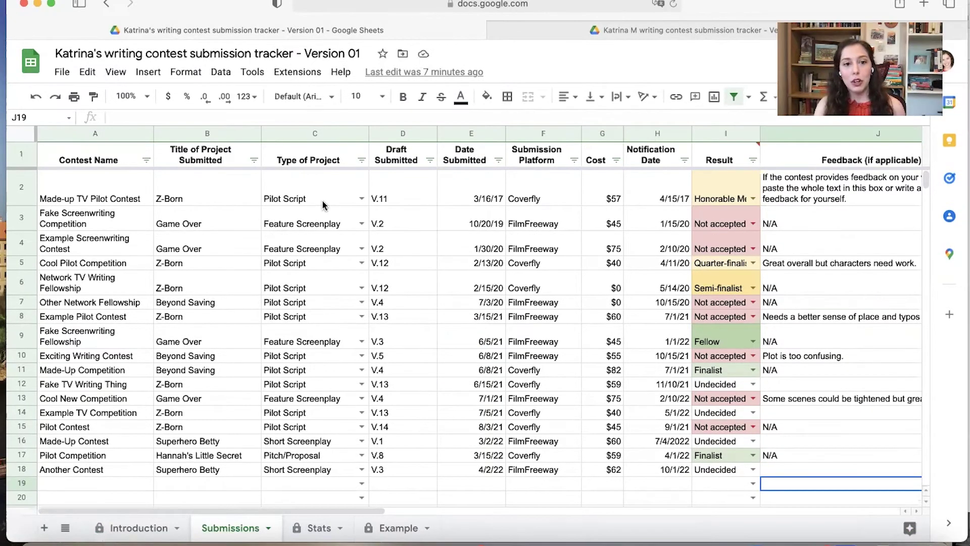
left_click(361, 160)
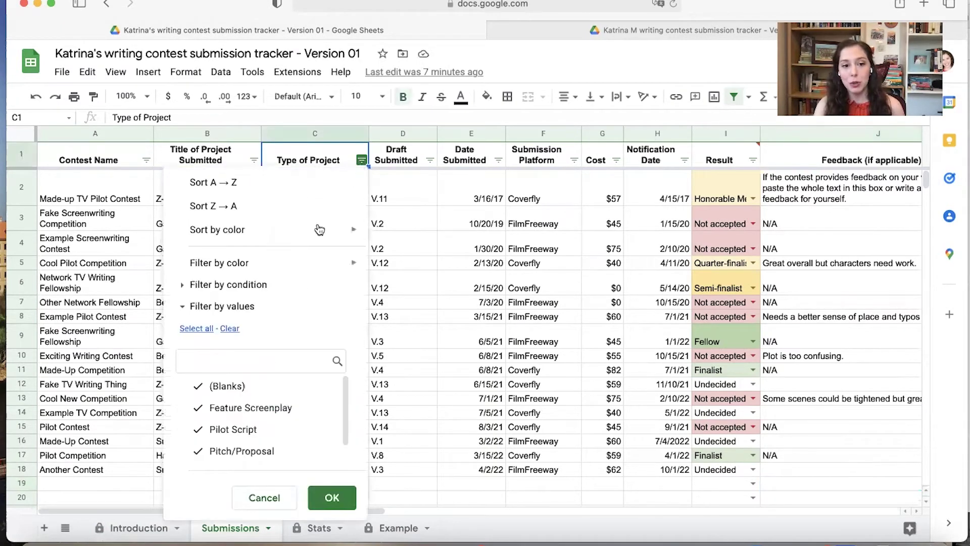
scroll(279, 394, "down", 1)
scroll(279, 394, "up", 1)
left_click(198, 387)
left_click(197, 407)
scroll(198, 408, "down", 1)
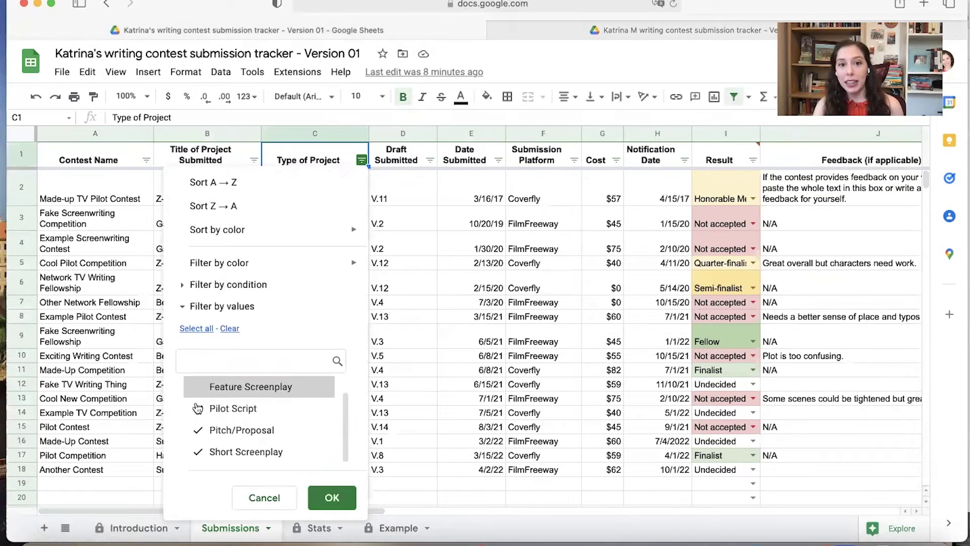
left_click(201, 431)
left_click(198, 452)
left_click(334, 497)
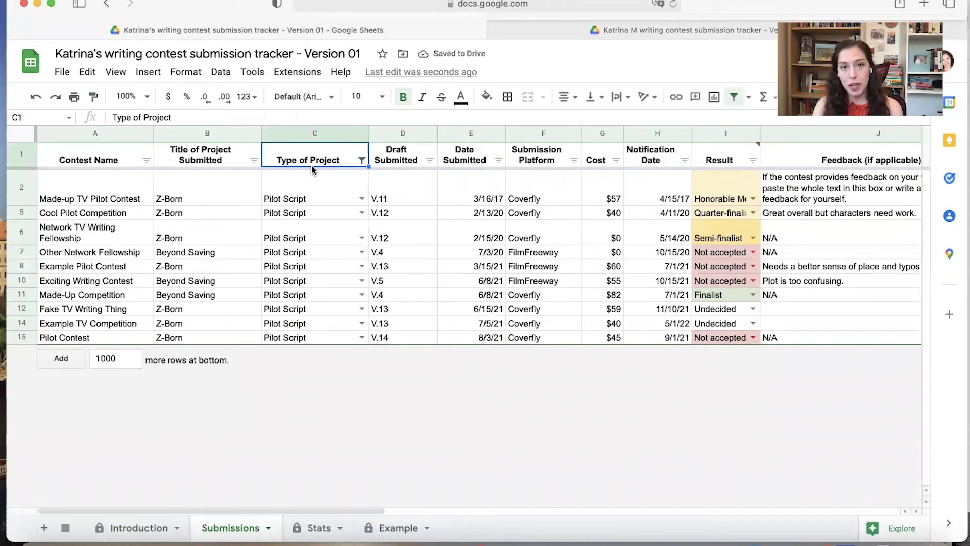
Reset the Type of Project filter by selecting all values so every submission is shown.
left_click(362, 161)
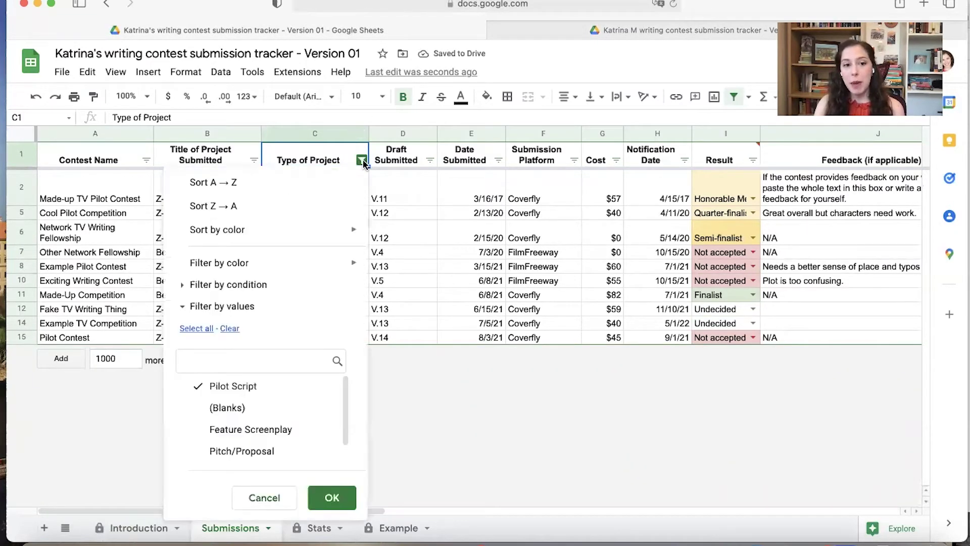
left_click(201, 329)
left_click(328, 497)
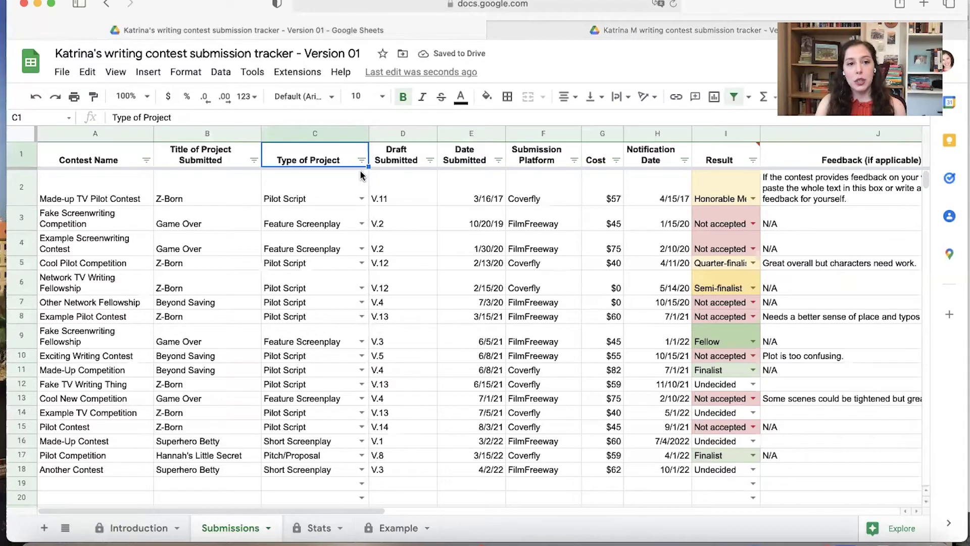
Sort the submissions A to Z by Title of Project Submitted, and re-sort them A to Z by Date Submitted.
left_click(253, 160)
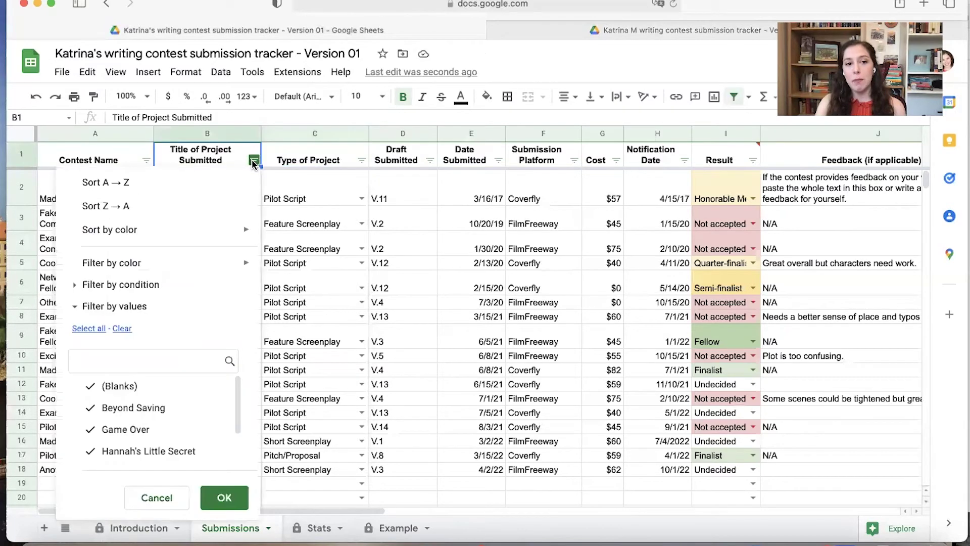
left_click(216, 189)
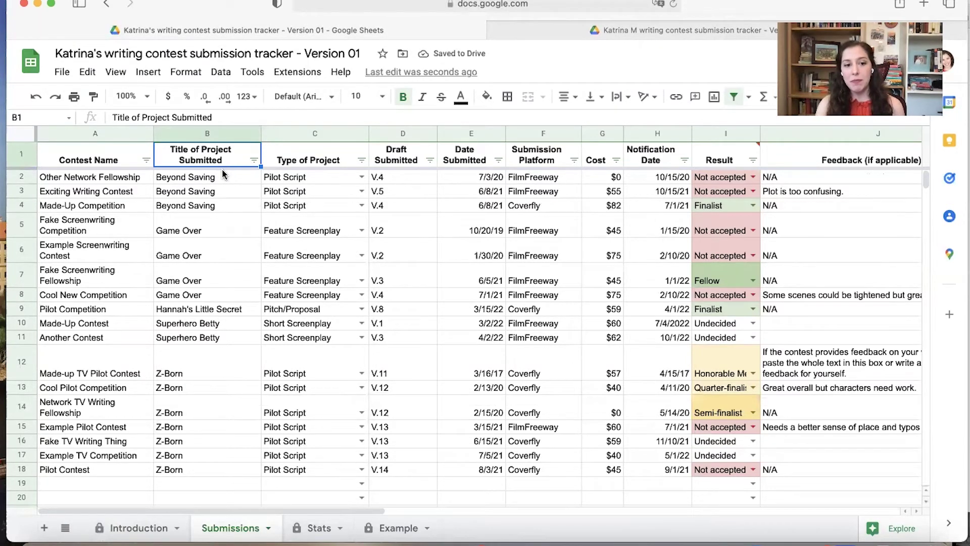
left_click(500, 163)
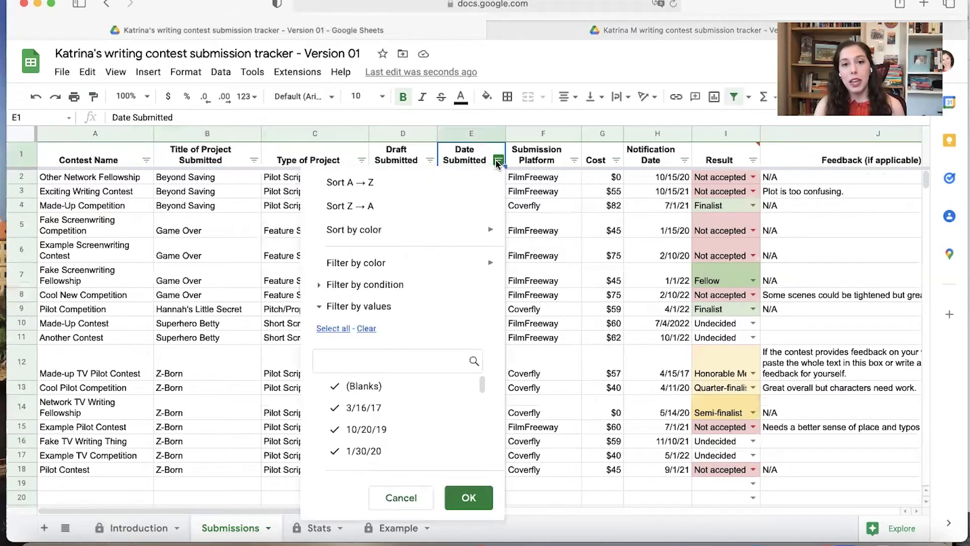
left_click(445, 182)
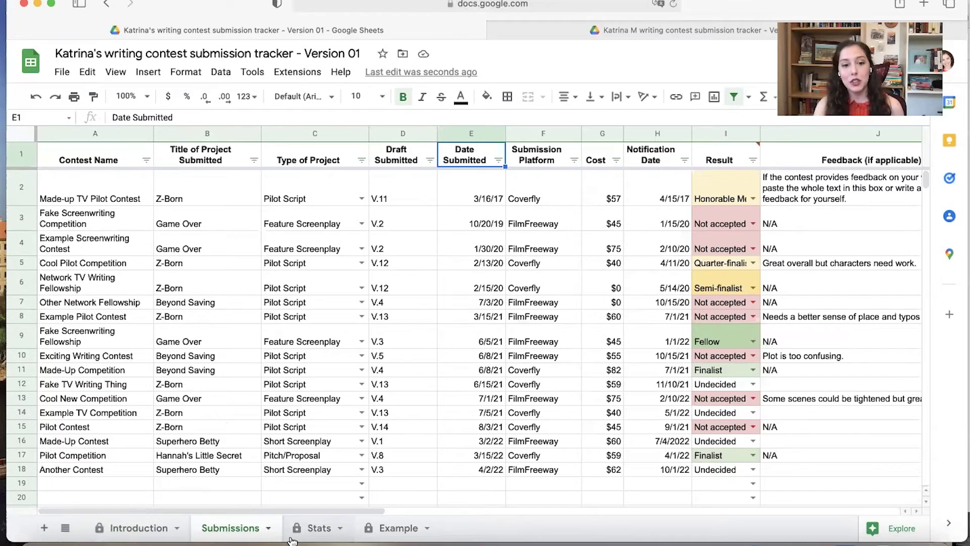
Examine the Stats sheet and try to edit an empty protected cell under Number of Submissions With Recognition, cancelling the edit.
left_click(309, 528)
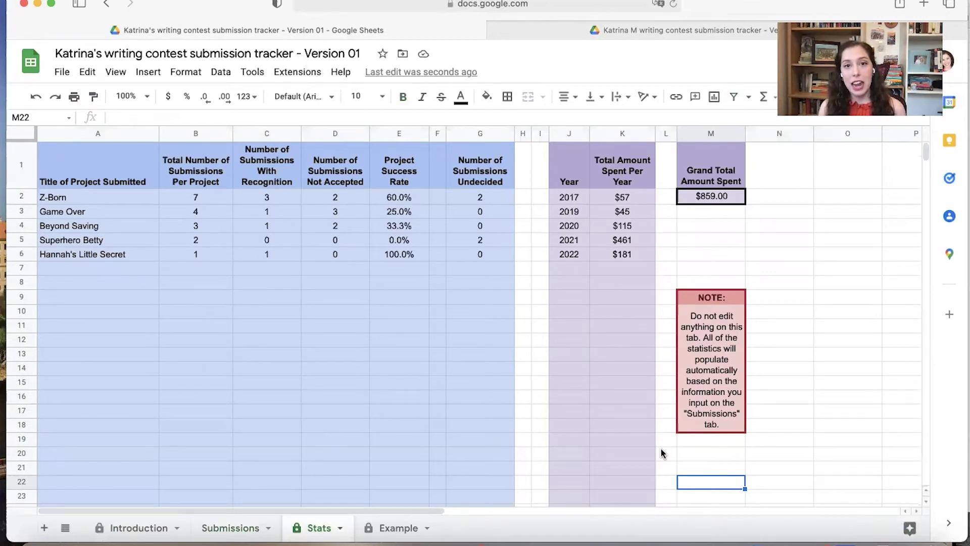
left_click(185, 197)
double_click(267, 325)
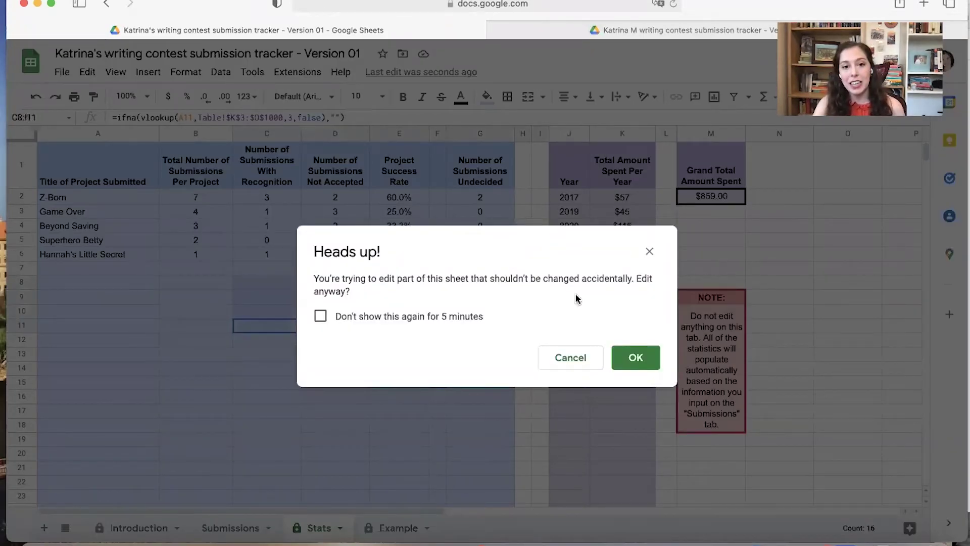
left_click(582, 361)
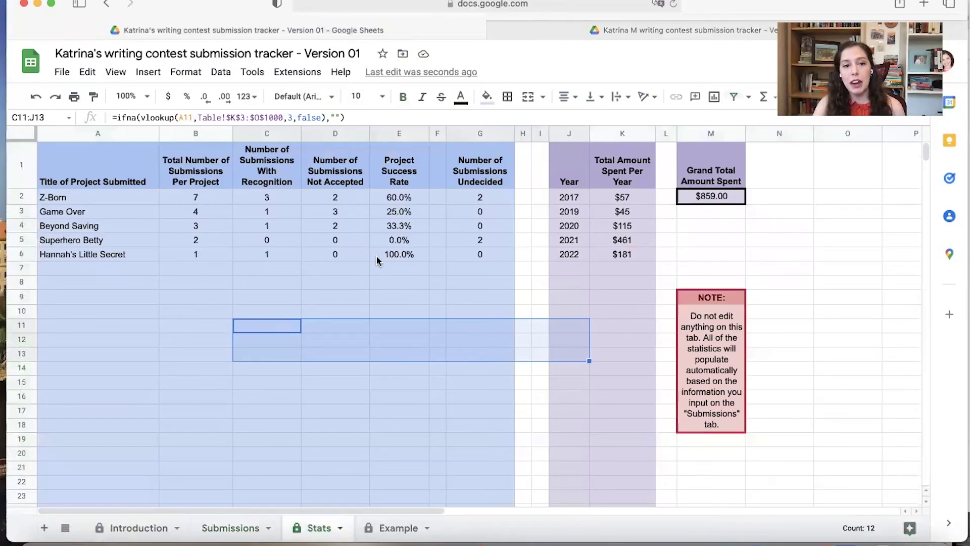
left_click(390, 283)
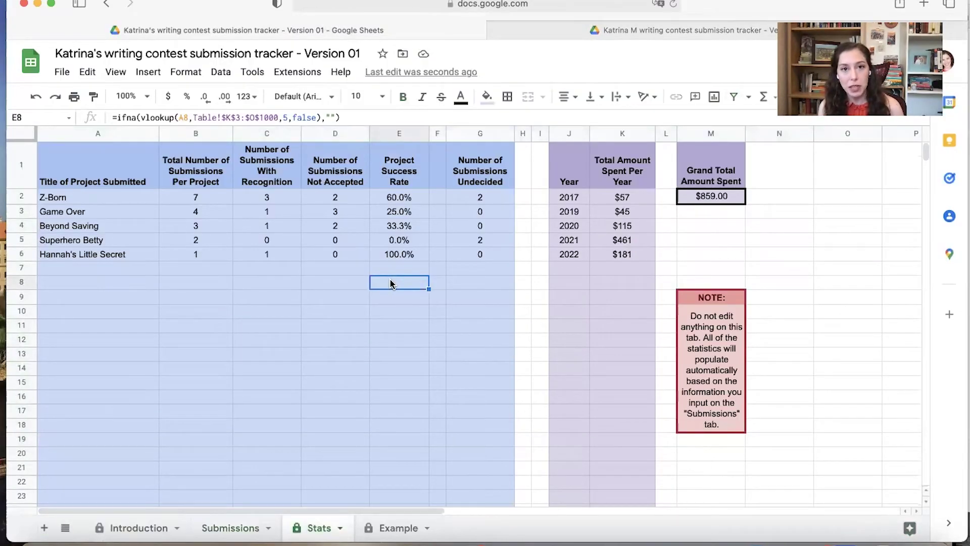
Overwrite Z-Born's total number of submissions with 8 on the protected Stats sheet, accepting the edit warning, and undo the change.
left_click(218, 199)
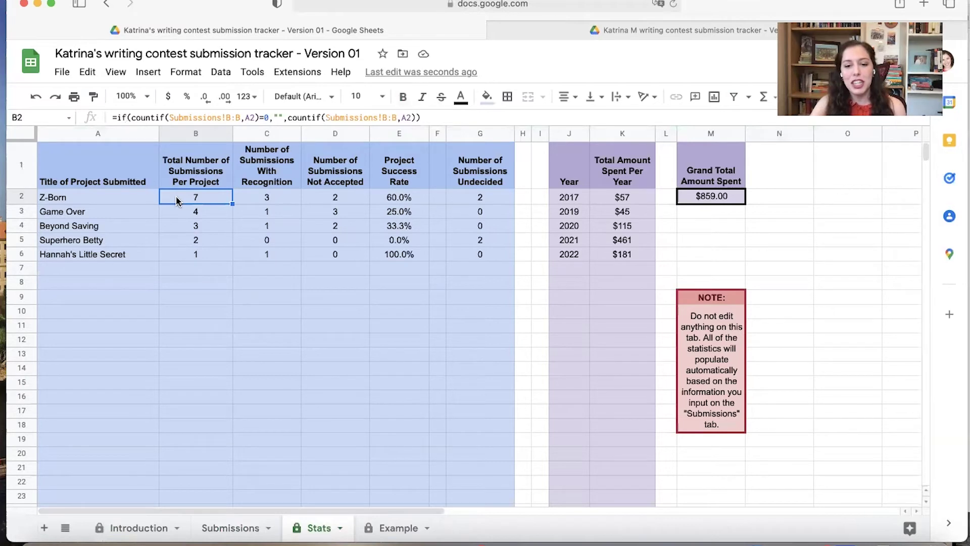
type("8")
left_click(232, 272)
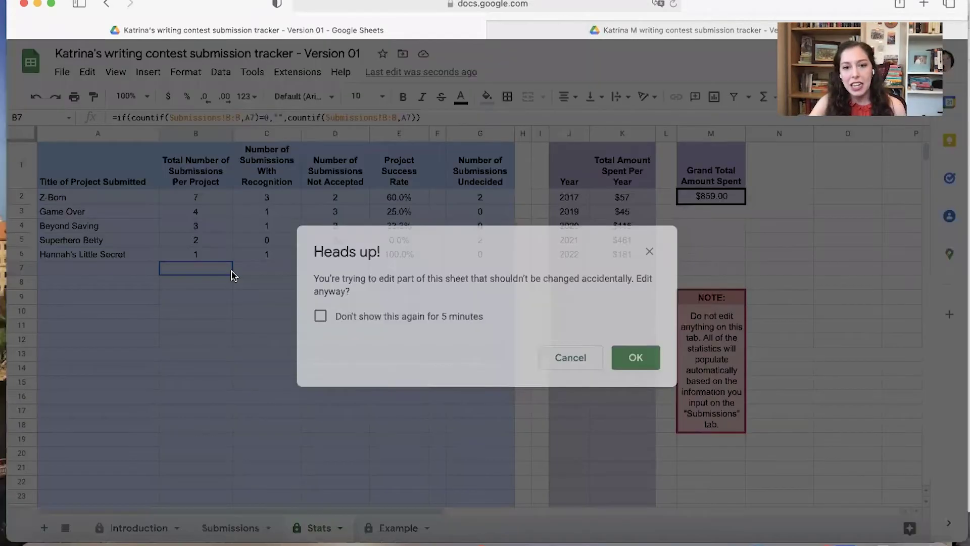
left_click(632, 355)
left_click(195, 202)
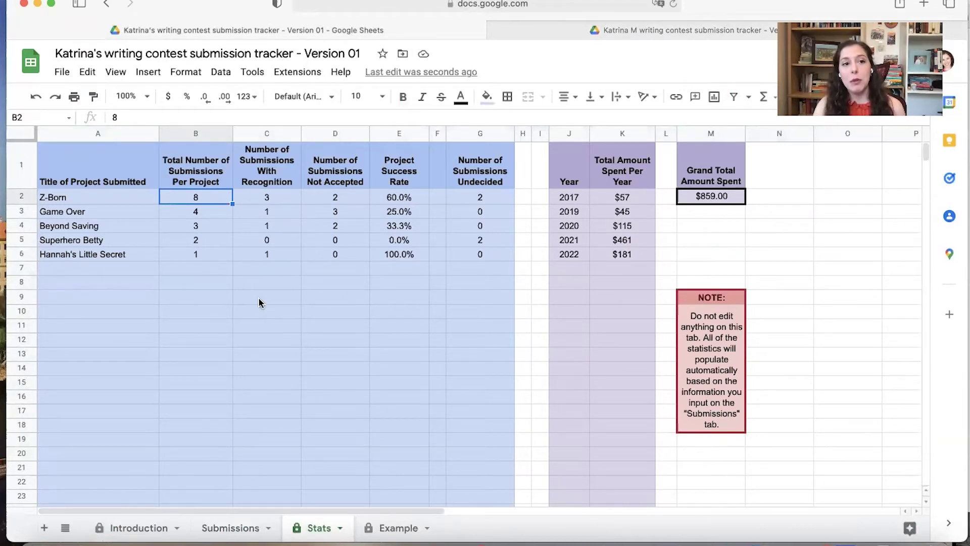
left_click(35, 96)
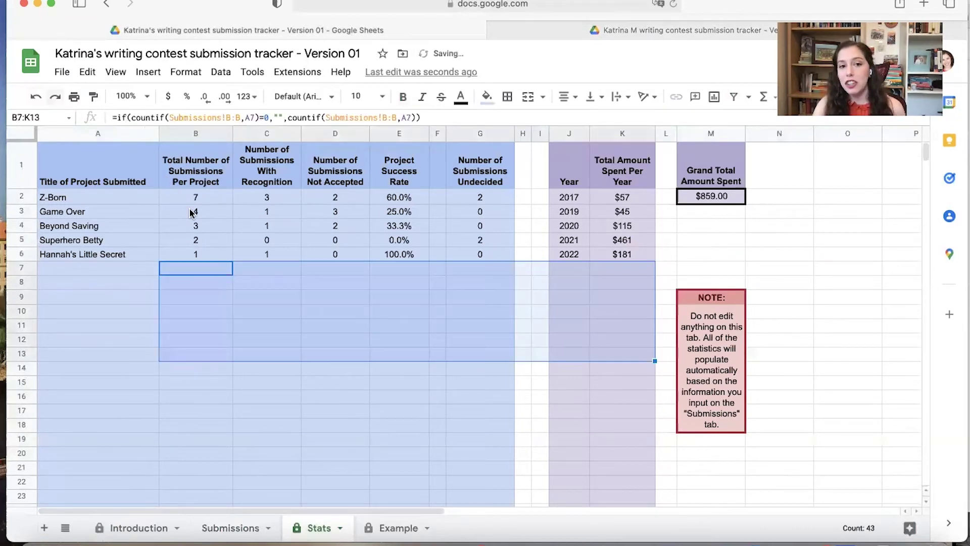
left_click(311, 414)
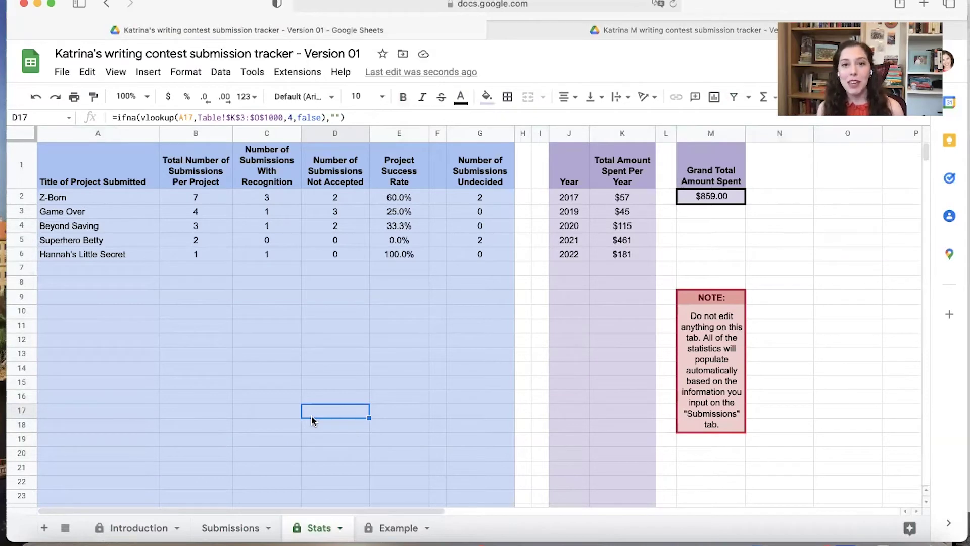
Compare the Submissions and Stats sheets, examining the note, project titles, undecided counts, yearly spending and grand total.
left_click(238, 529)
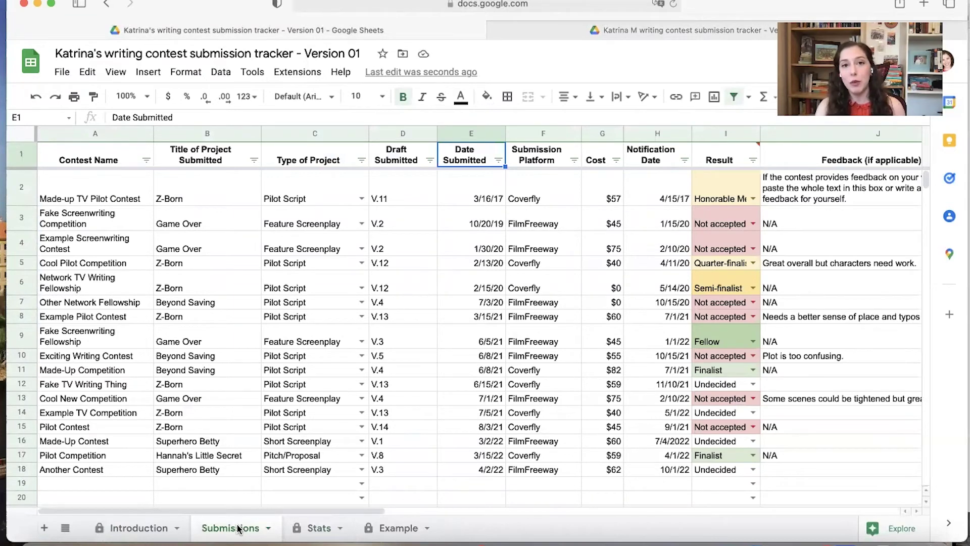
left_click(318, 530)
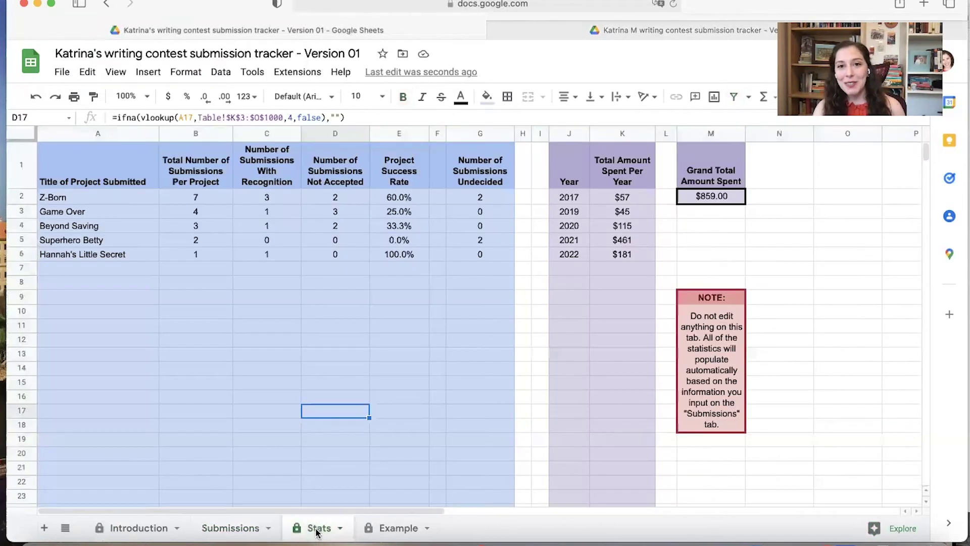
left_click(734, 391)
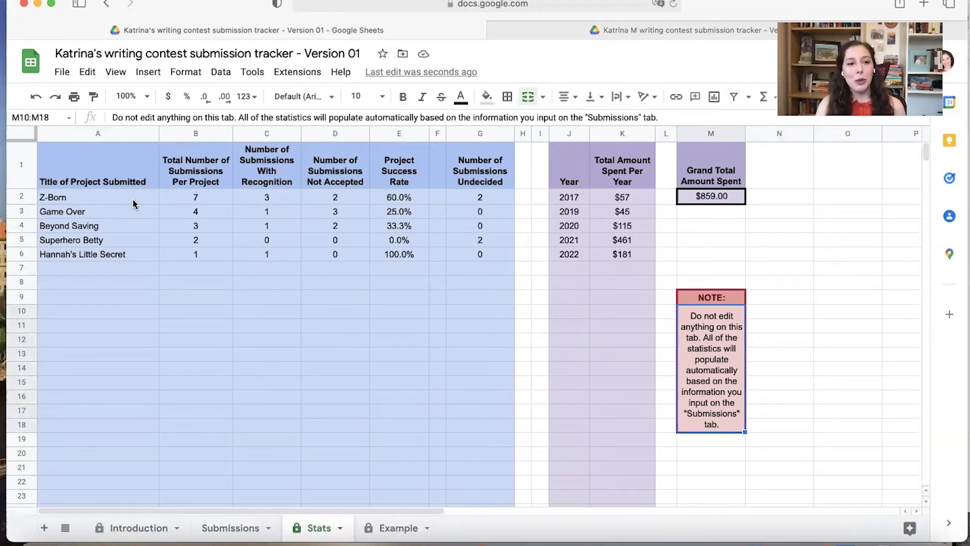
left_click(102, 185)
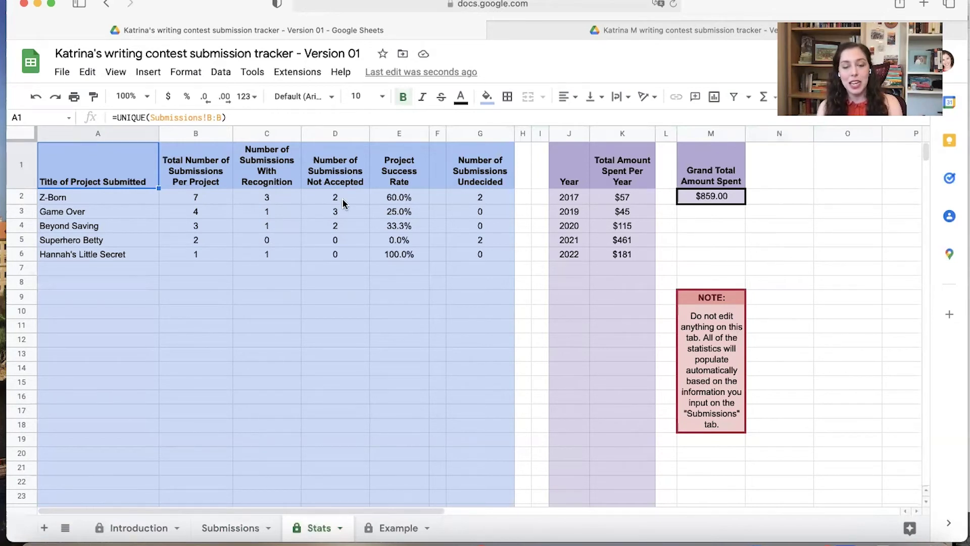
left_click(459, 201)
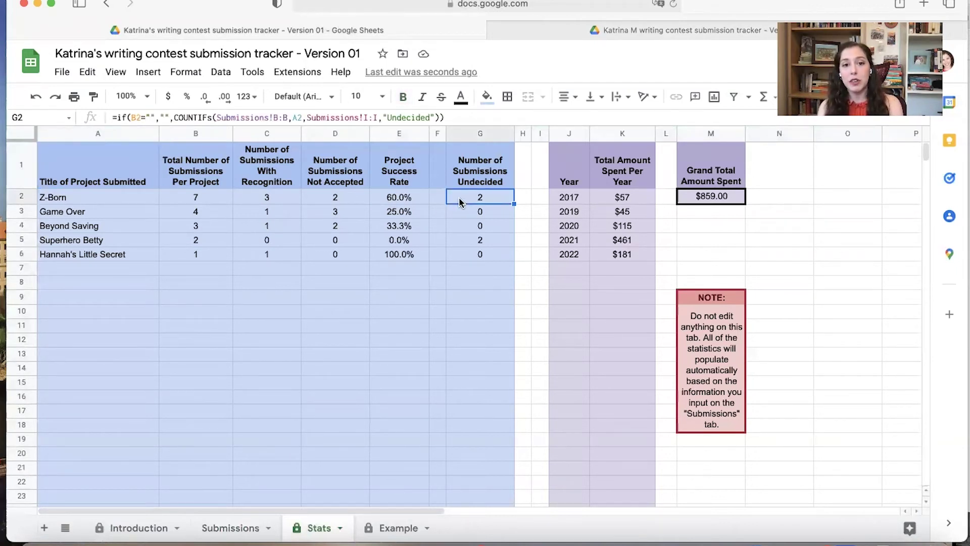
left_click(467, 245)
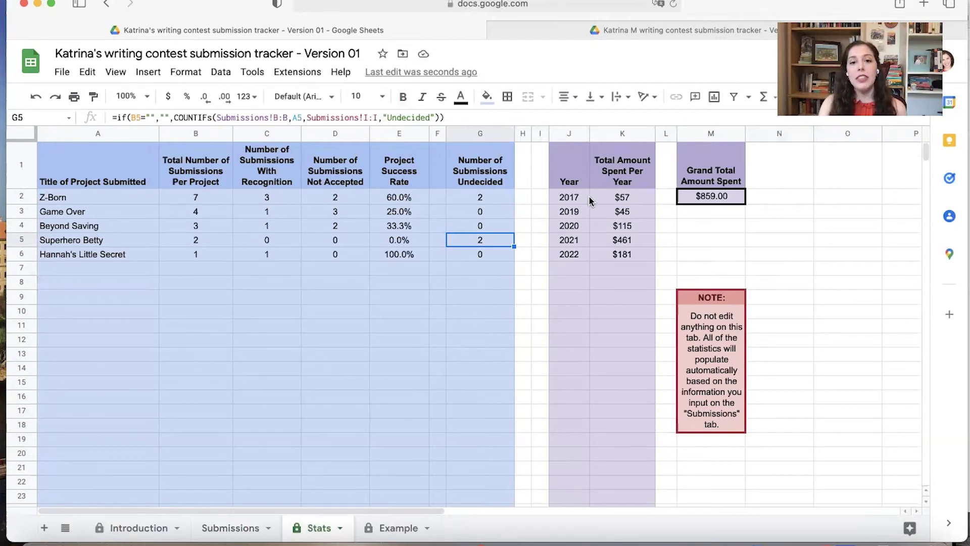
left_click(582, 172)
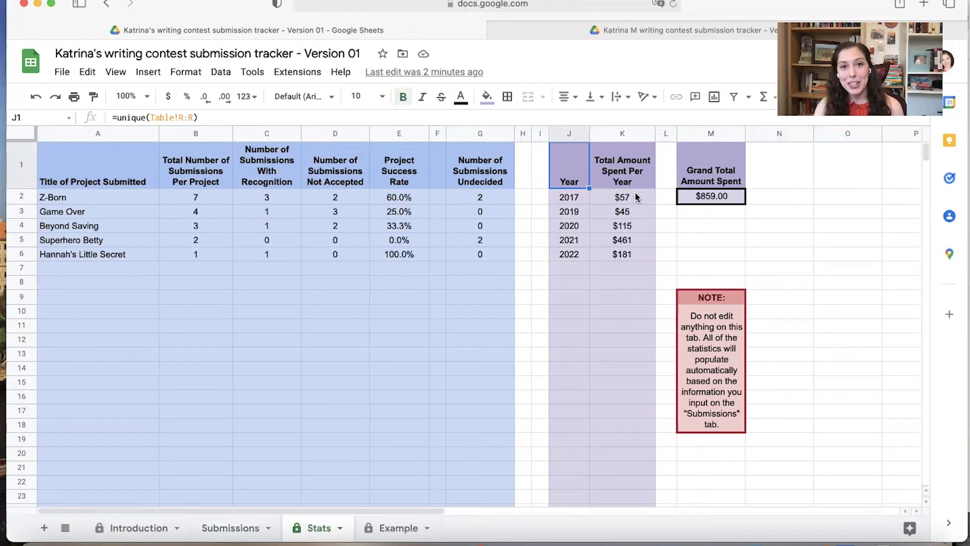
left_click(738, 199)
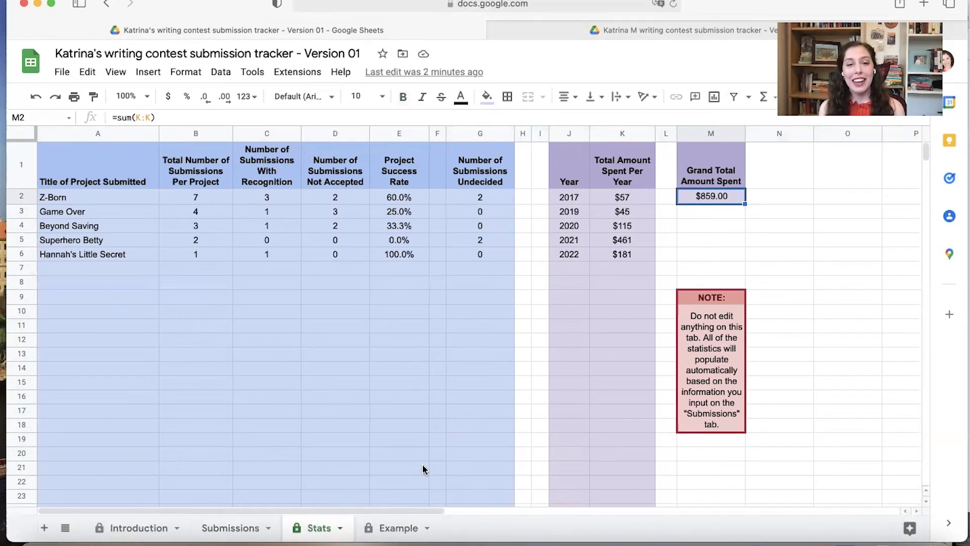
Start a new entry in row 19 of the Submissions sheet with the contest name Example Contest.
left_click(231, 527)
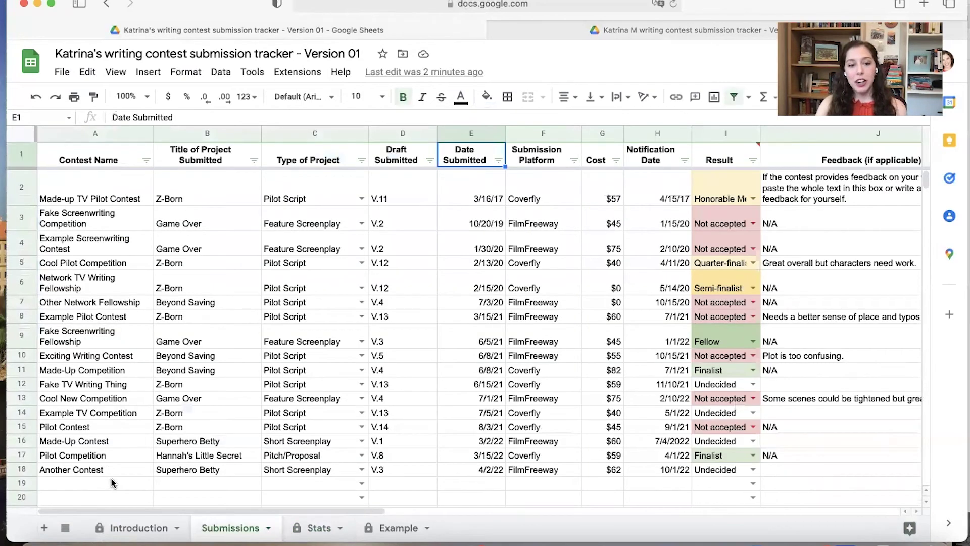
left_click(112, 481)
type("Exa")
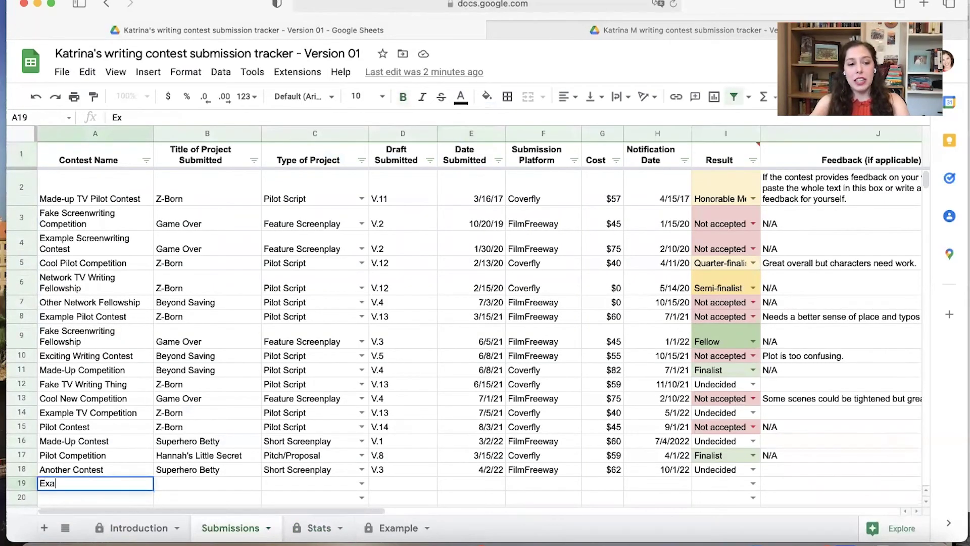
type("mple Contes")
key("BackSpace")
key("BackSpace")
key("BackSpace")
type("ntest")
Copy the project title Hannah's Little Secret into the Example Contest row and set its type to Pitch/Proposal.
left_click(191, 456)
key("ctrl+c")
left_click(195, 478)
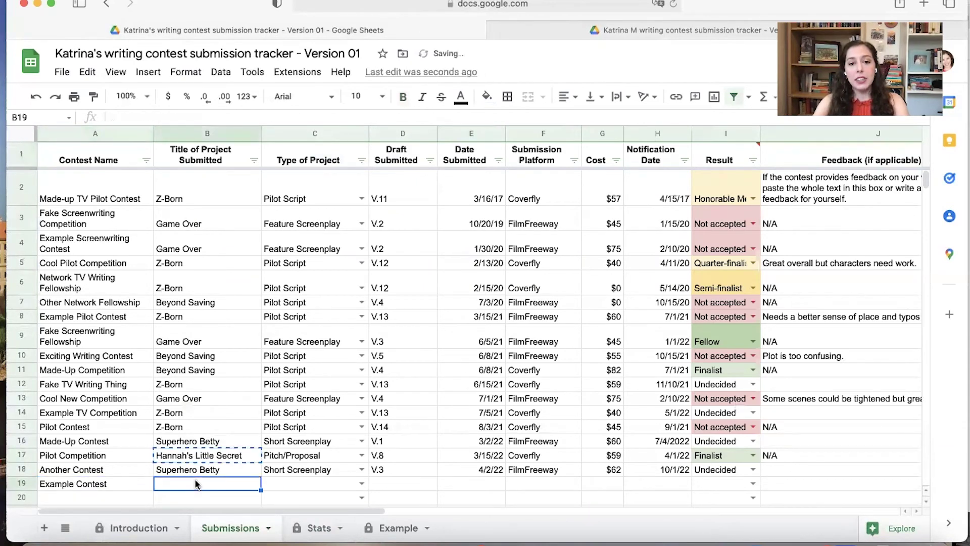
key("ctrl+v")
left_click(339, 486)
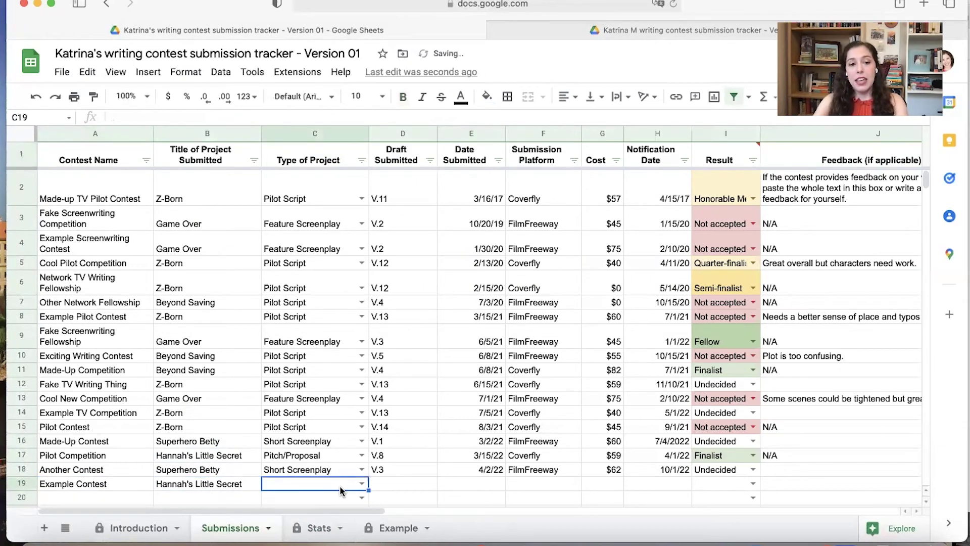
left_click(361, 483)
left_click(336, 397)
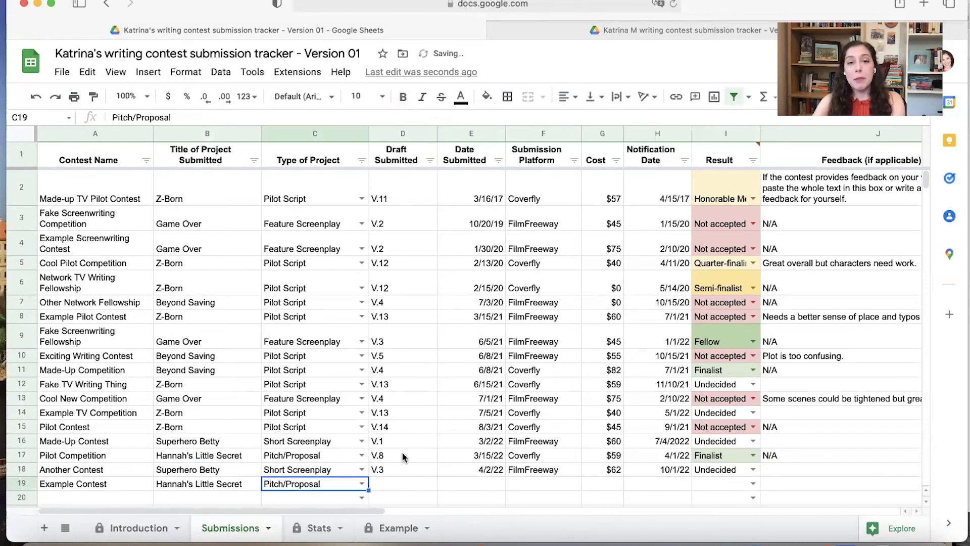
Enter V.9 as the draft submitted and 1/1/23 as the date submitted for Example Contest.
left_click(387, 482)
type("V.9")
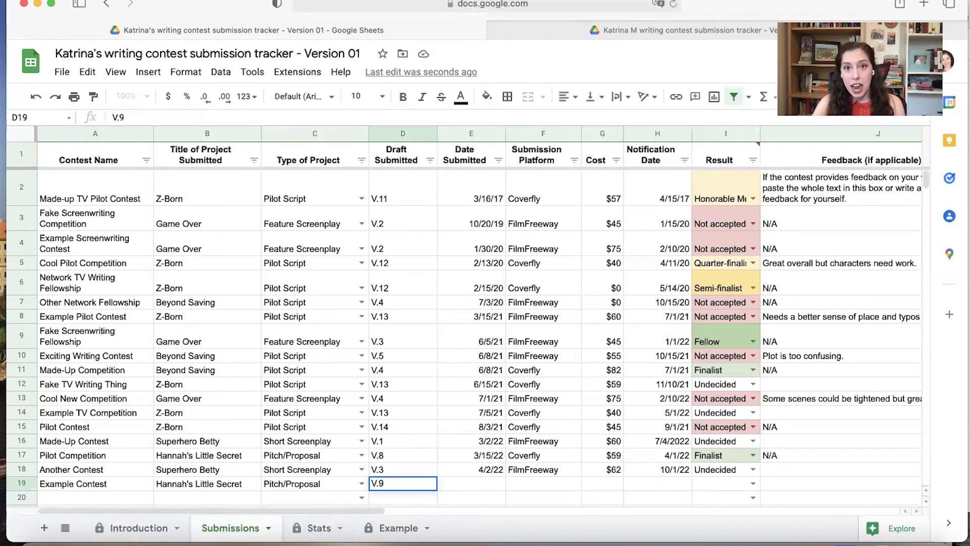
left_click(467, 487)
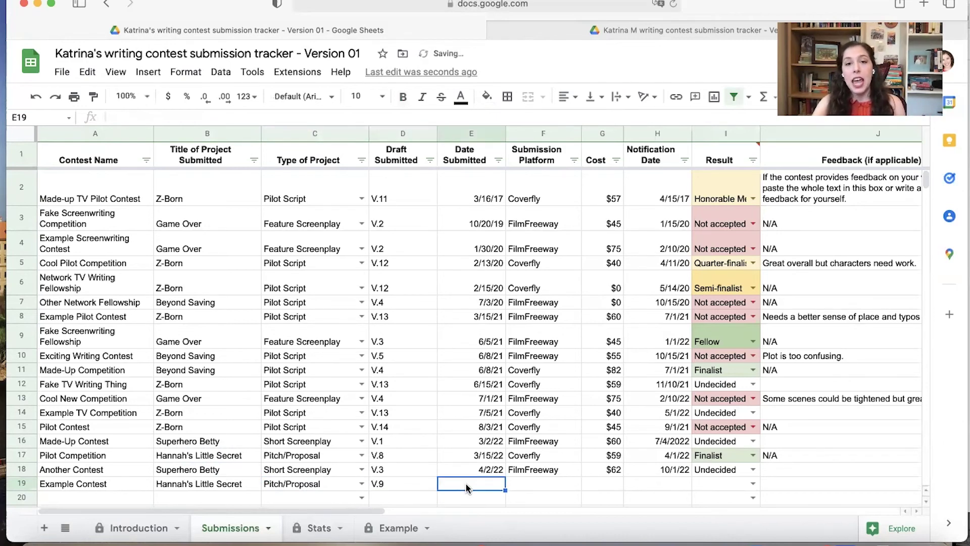
type("1/")
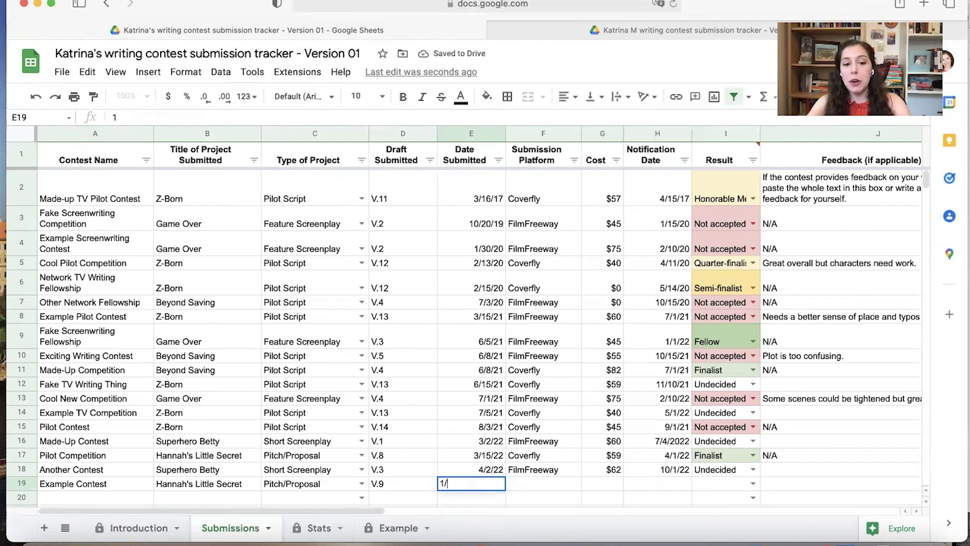
type("1/23")
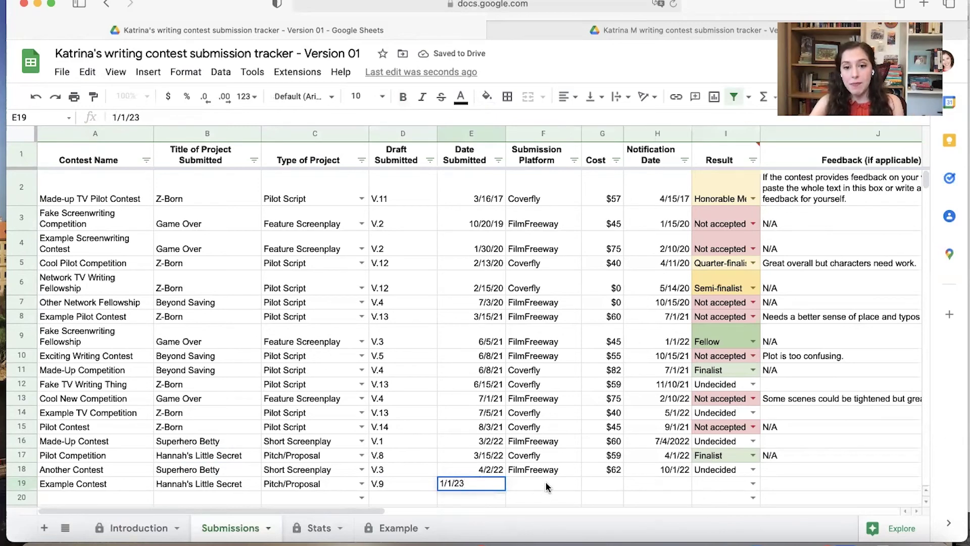
Enter Coverfly as the submission platform and $70 as the cost for Example Contest.
left_click(545, 481)
type("Cov")
left_click(619, 483)
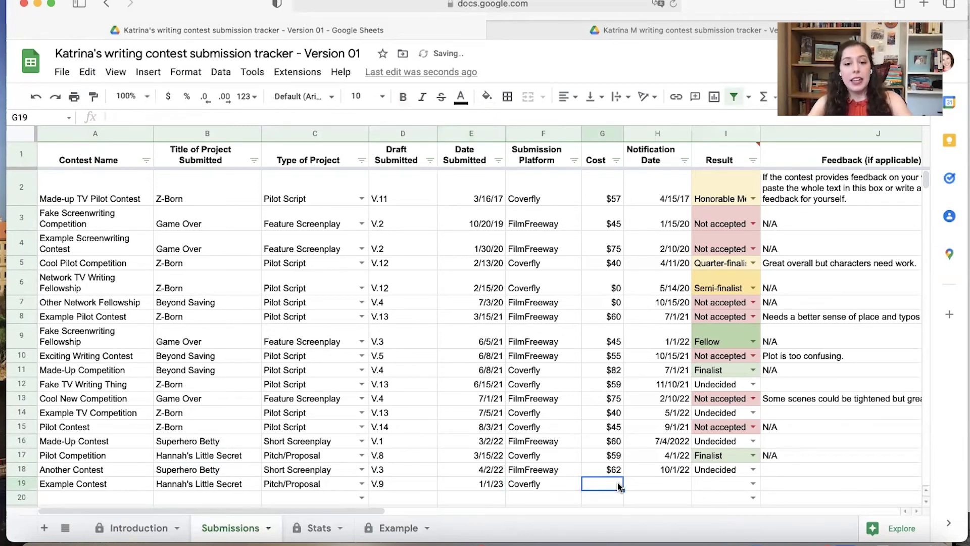
type("70")
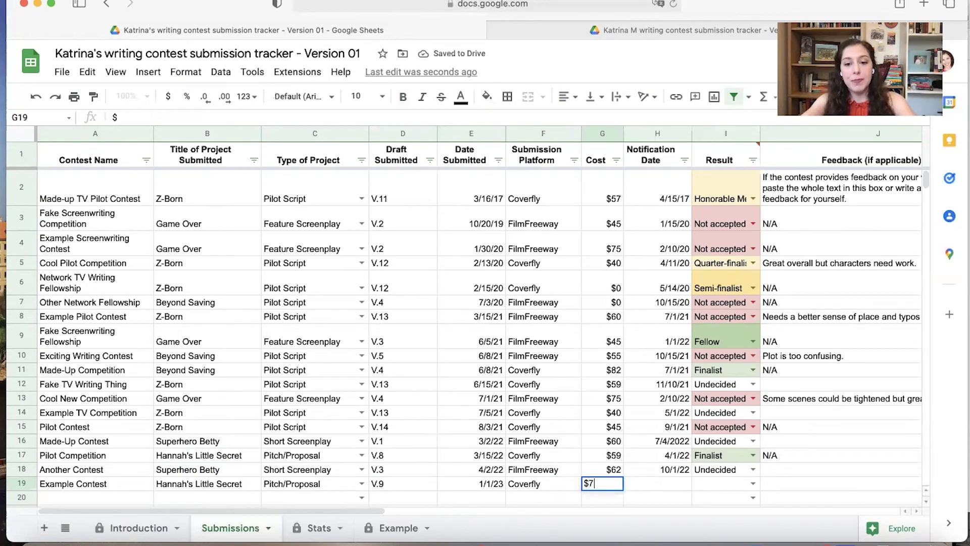
Set Example Contest's notification date to 3/1/23 and its result to Undecided.
left_click(679, 486)
type("3/1/23")
key("Tab")
key("Return")
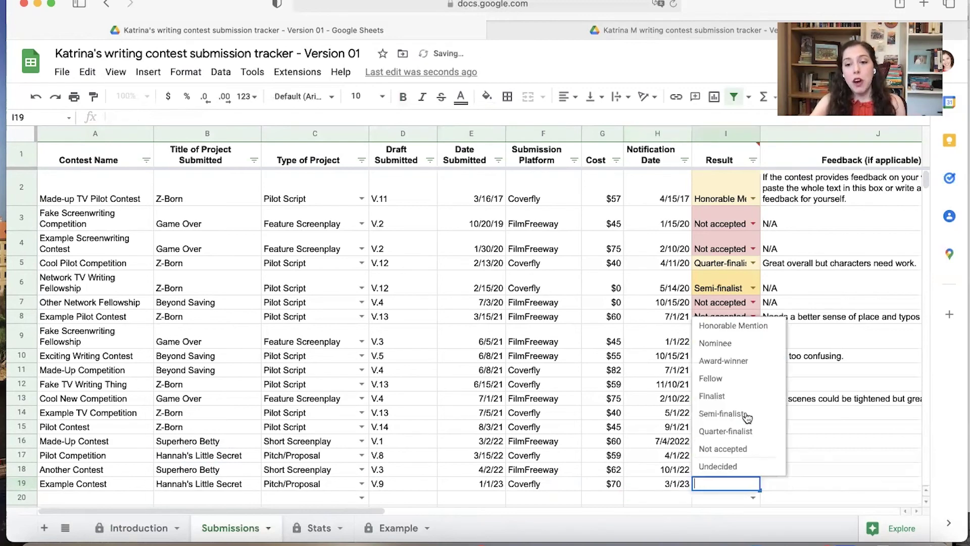
left_click(737, 465)
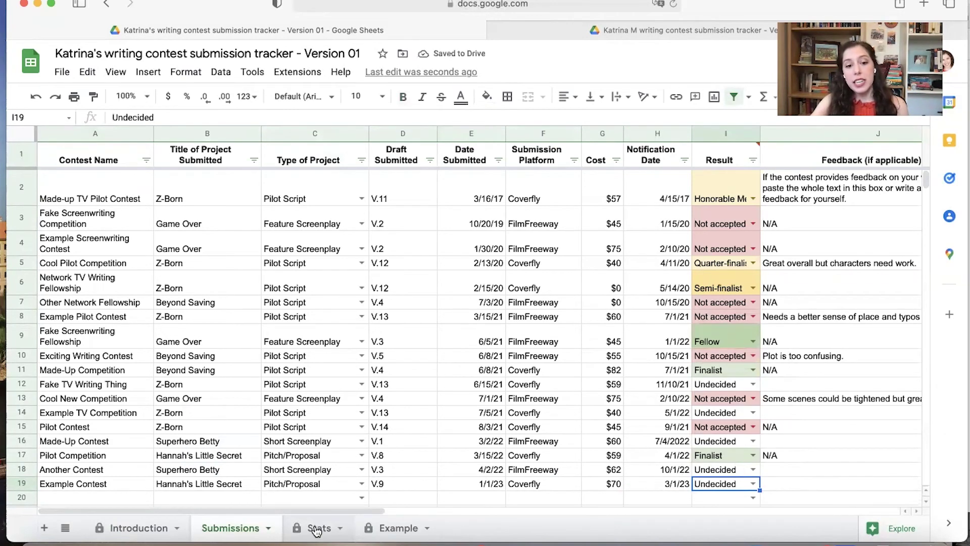
Check the Stats sheet for the updated Hannah's Little Secret figures and the 2023 spending row.
left_click(315, 529)
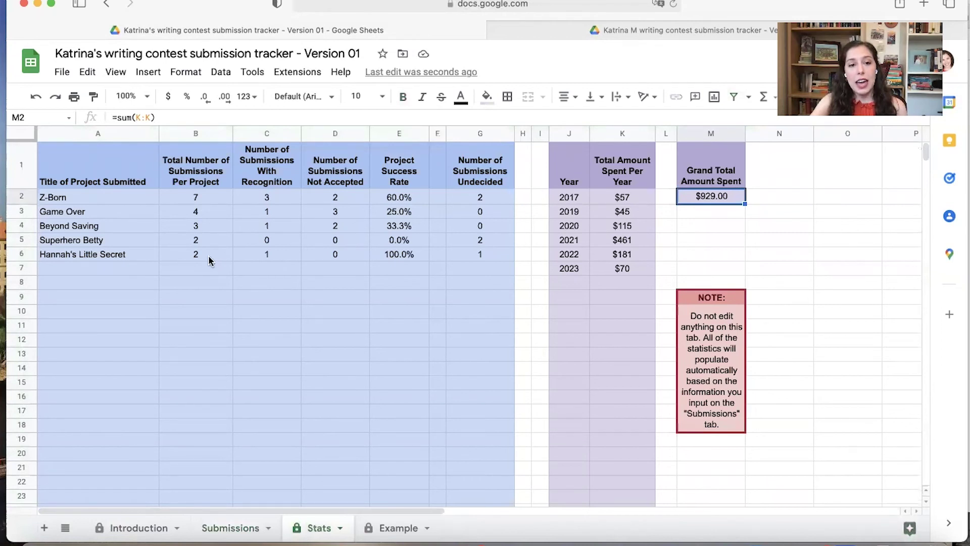
left_click(472, 259)
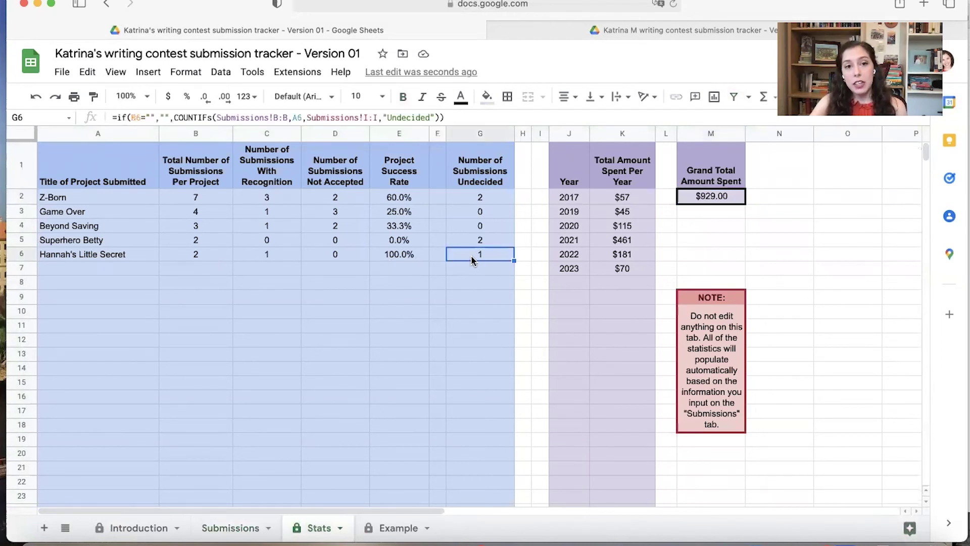
left_click(221, 259)
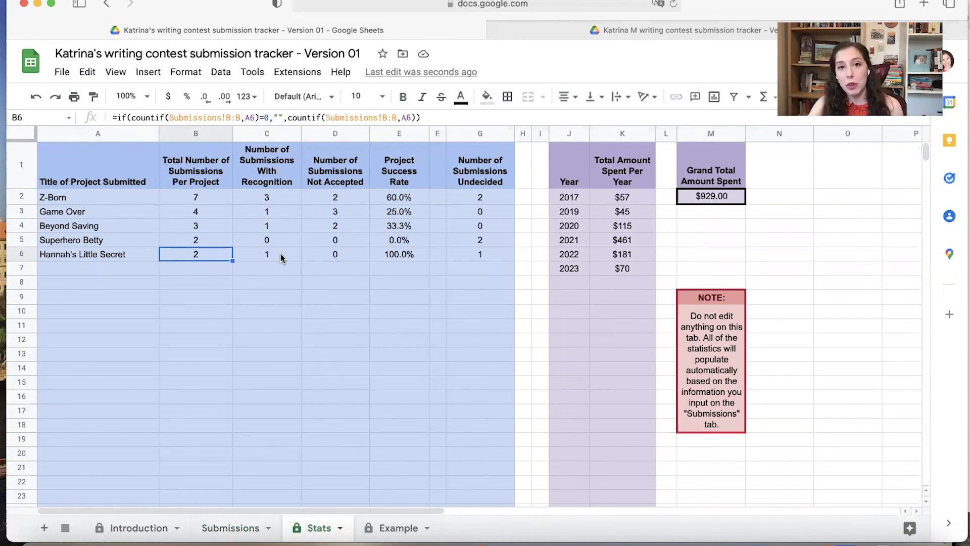
left_click(579, 272)
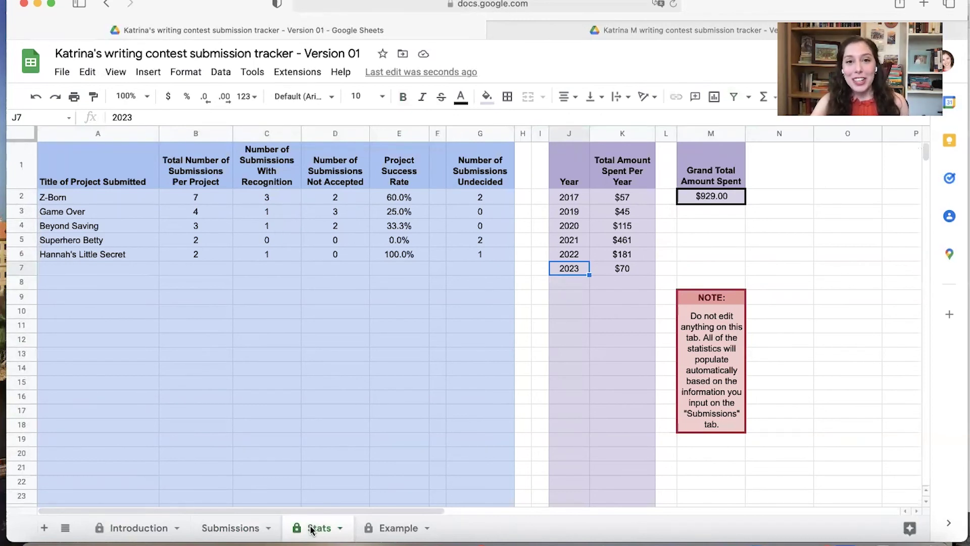
Open the Introduction sheet and view its instructions from the beginning.
left_click(138, 528)
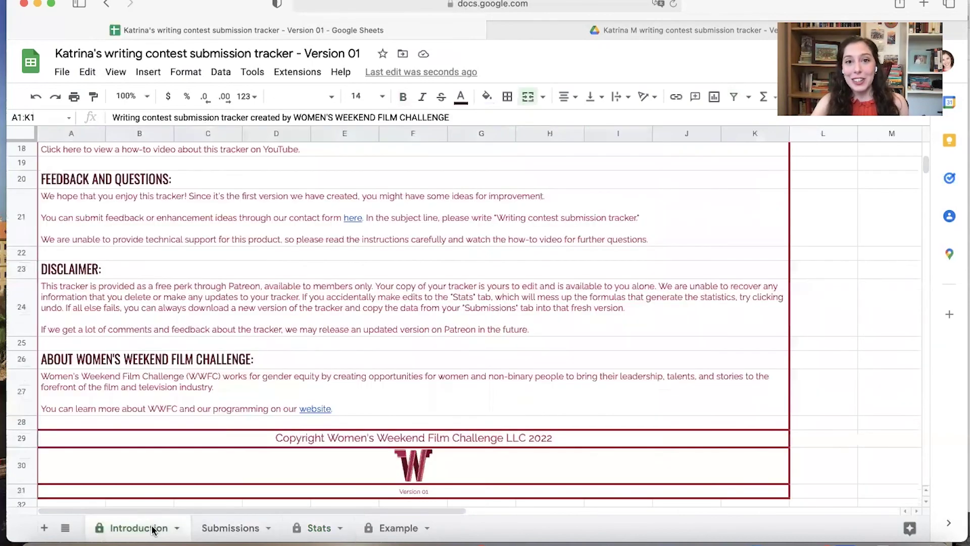
scroll(405, 303, "up", 10)
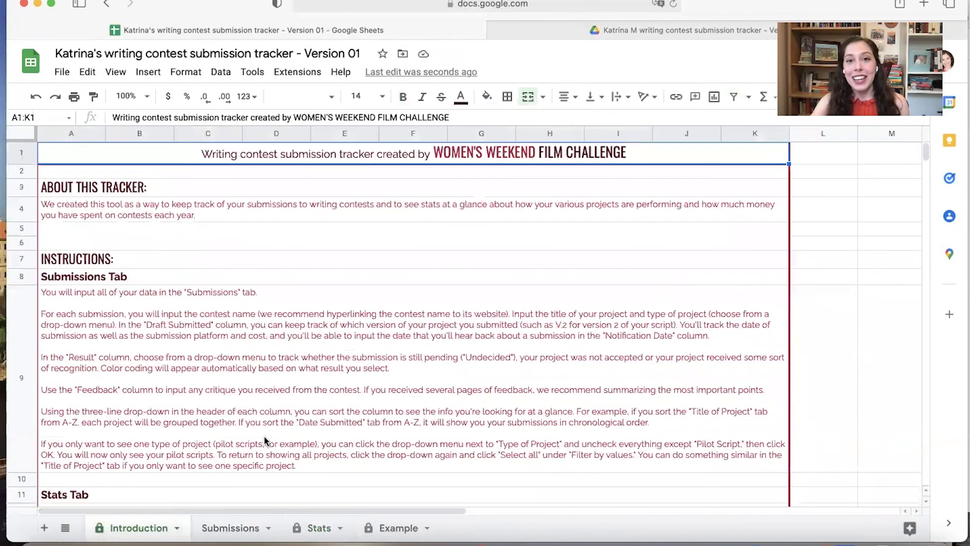